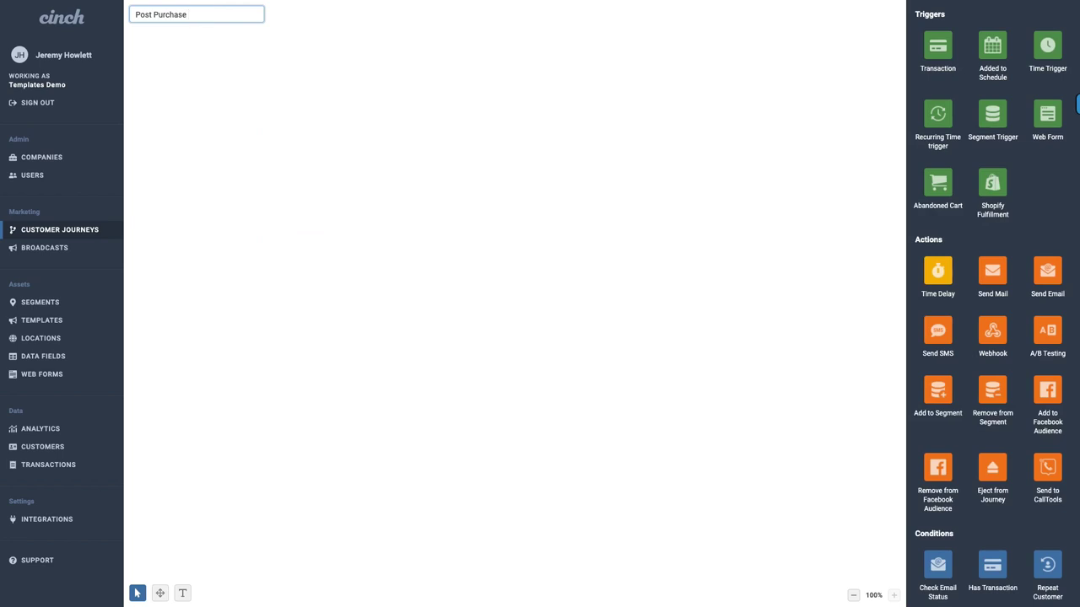
Step: Complete the journey name as "Post Purchase Notifications" and place a Transaction trigger on the canvas
{"action": "type", "text": "Notifications"}
{"action": "left_click", "coordinate": [881, 64]}
{"action": "left_click_drag", "start_coordinate": [937, 48], "coordinate": [203, 124]}
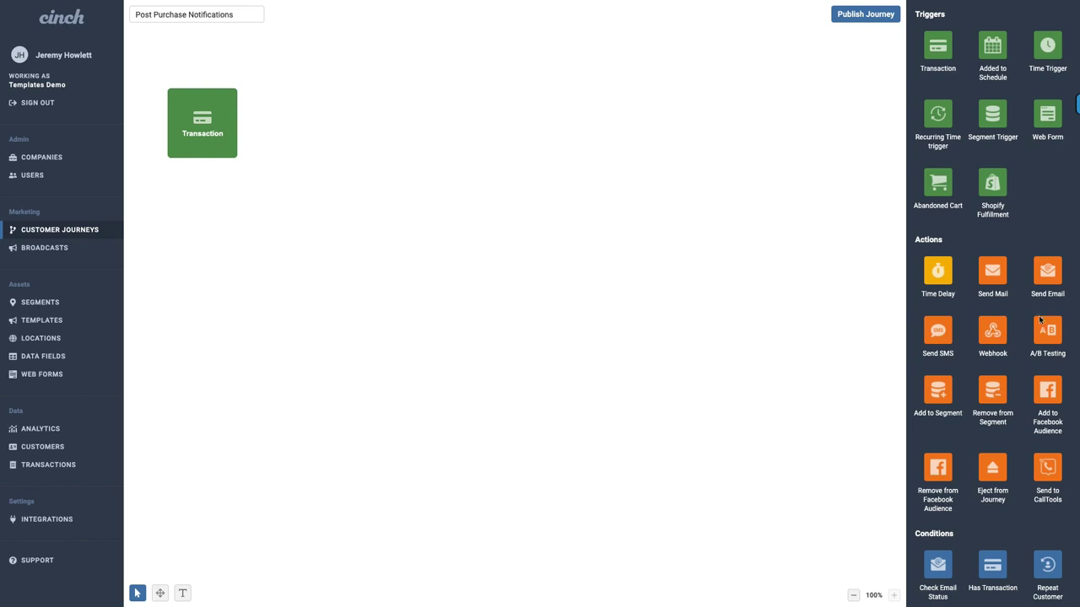
Step: Add Send Email and Send SMS actions beside the Transaction trigger and connect the trigger to both
{"action": "left_click_drag", "start_coordinate": [1049, 272], "coordinate": [346, 74]}
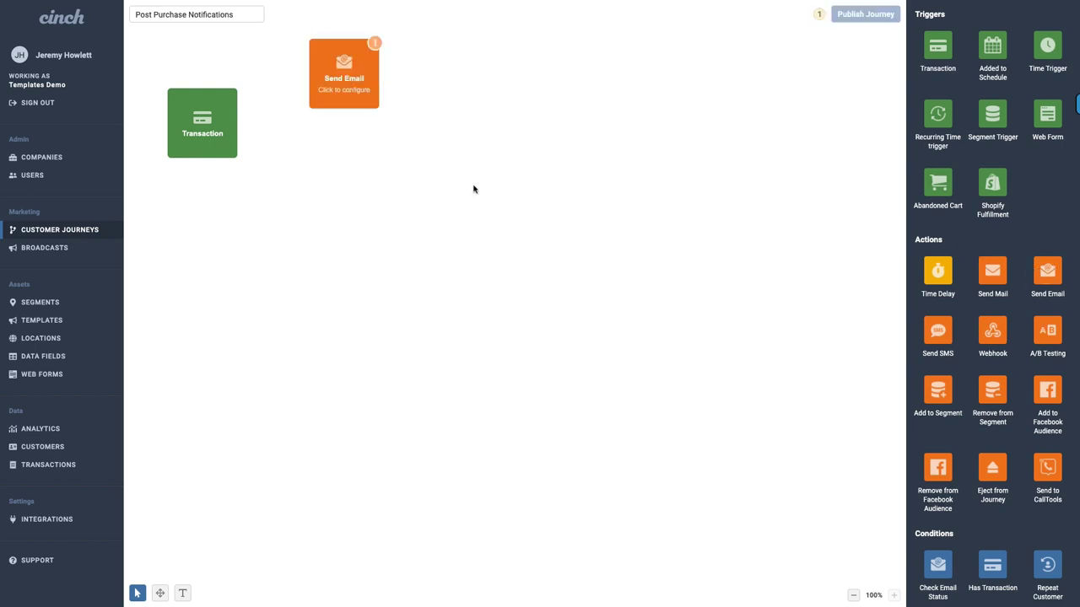
{"action": "left_click_drag", "start_coordinate": [939, 333], "coordinate": [342, 176]}
{"action": "mouse_move", "coordinate": [236, 123]}
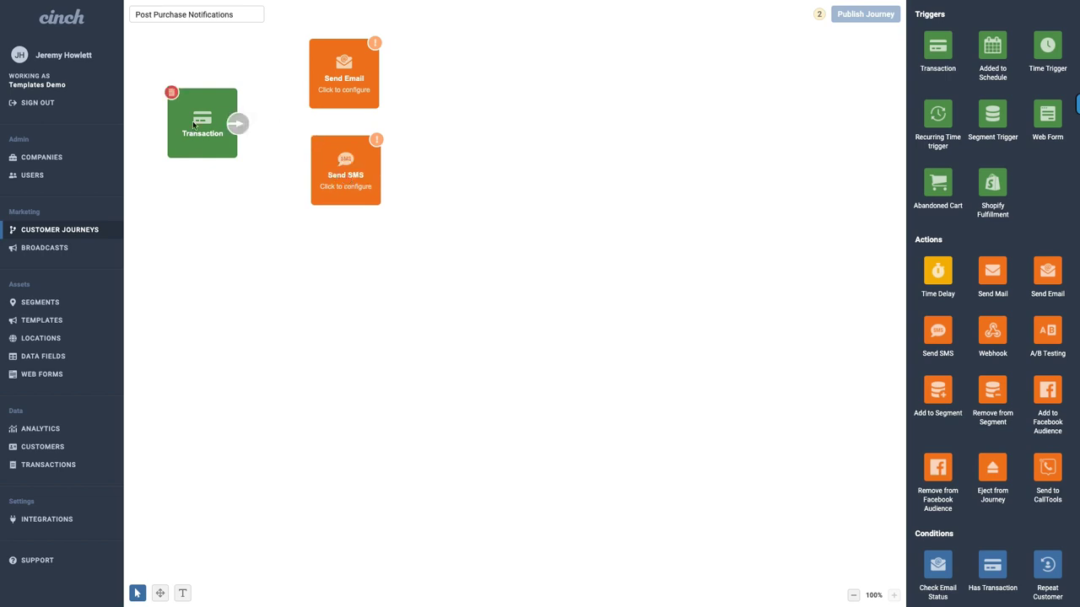
{"action": "left_click_drag", "start_coordinate": [236, 123], "coordinate": [338, 78]}
{"action": "left_click_drag", "start_coordinate": [236, 123], "coordinate": [336, 172]}
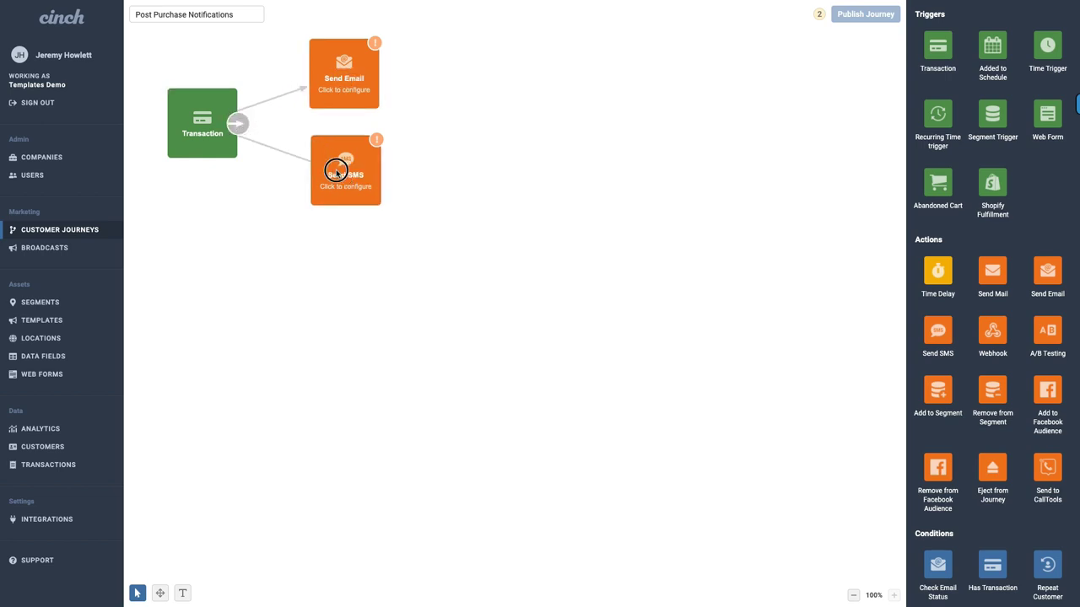
Step: Configure the Send Email action to use the Thank You First Purchase template
{"action": "left_click", "coordinate": [342, 85]}
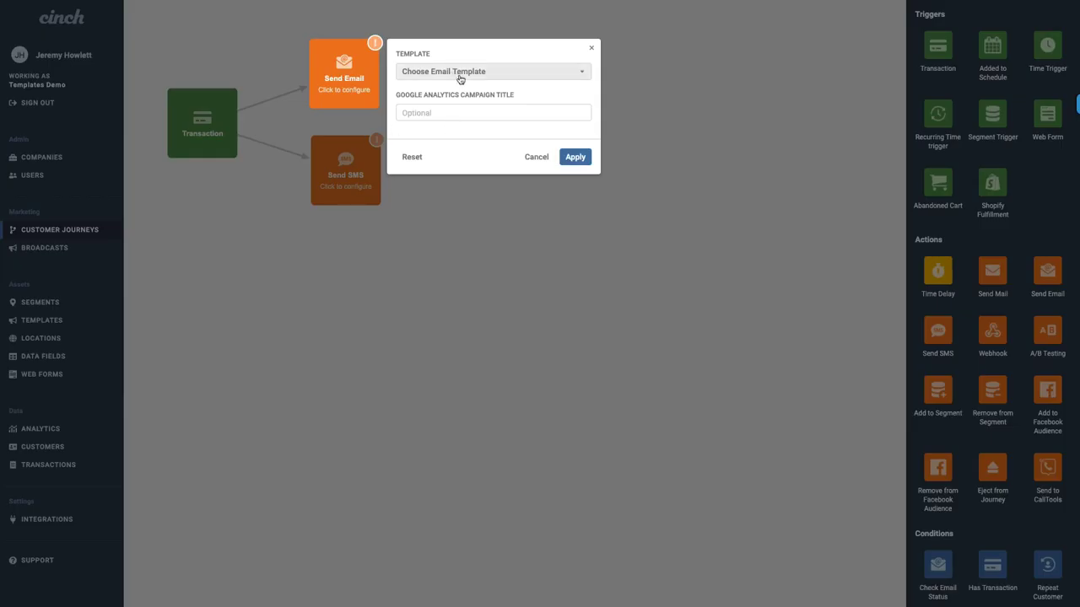
{"action": "left_click", "coordinate": [468, 74]}
{"action": "left_click", "coordinate": [449, 91]}
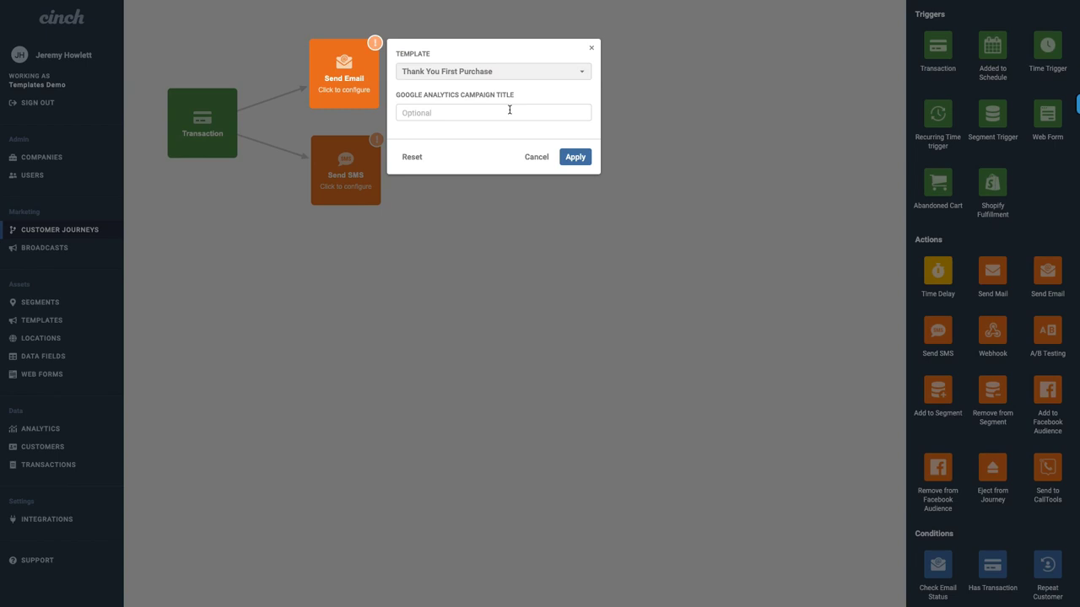
{"action": "left_click", "coordinate": [575, 157]}
Step: Enter the Send SMS message "Thank you for joining the tribe. Your order has been received. Look for further notices on shipping."
{"action": "left_click", "coordinate": [348, 162]}
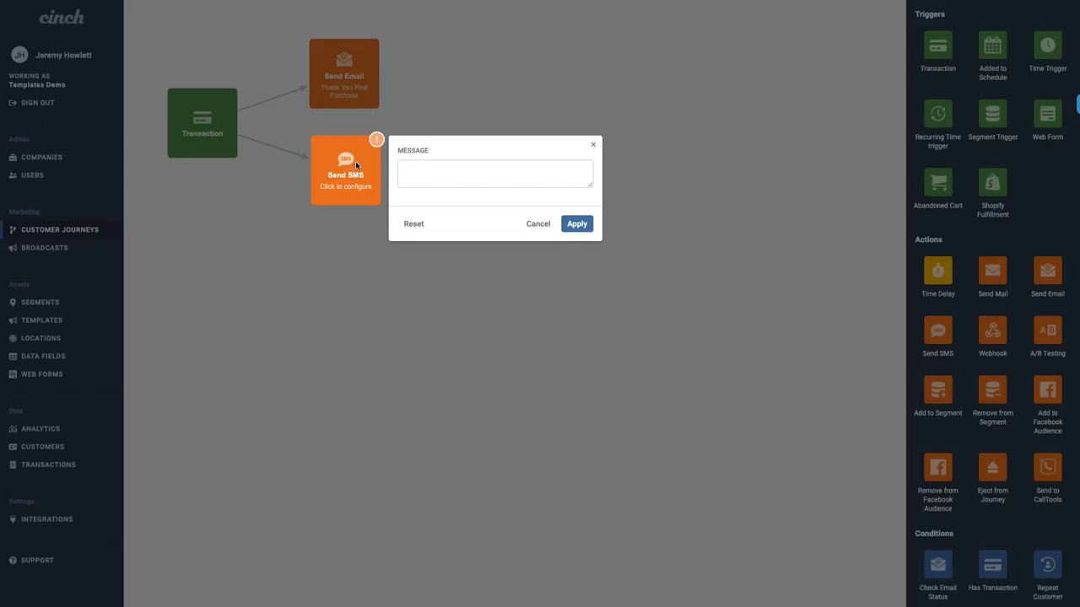
{"action": "left_click", "coordinate": [442, 172]}
{"action": "type", "text": "Thank you"}
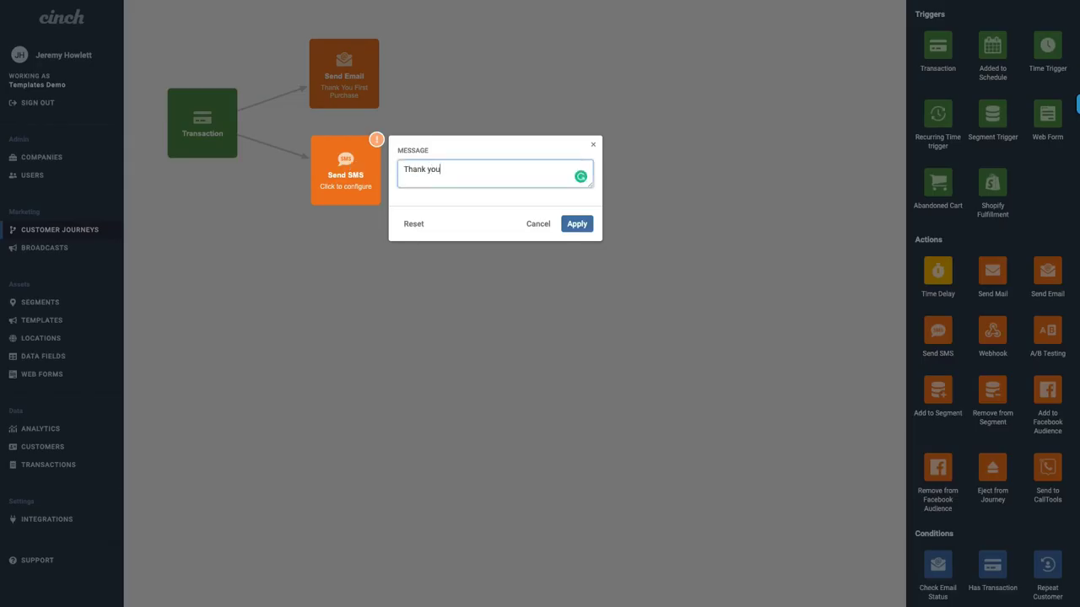
{"action": "type", "text": " for joinin"}
{"action": "type", "text": "g the tribe. W"}
{"action": "type", "text": "e are"}
{"action": "key", "text": "BackSpace"}
{"action": "key", "text": "BackSpace"}
{"action": "key", "text": "BackSpace"}
{"action": "key", "text": "BackSpace"}
{"action": "type", "text": "Your order has been reci"}
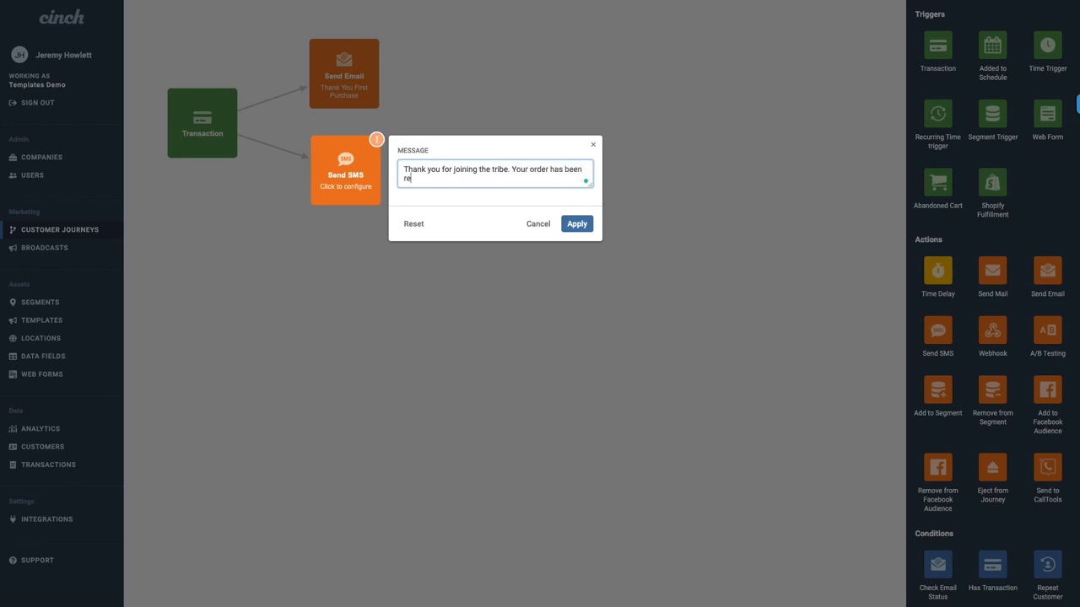
{"action": "key", "text": "BackSpace"}
{"action": "type", "text": "eived. "}
{"action": "type", "text": "W"}
{"action": "key", "text": "BackSpace"}
{"action": "type", "text": "Look for furht"}
{"action": "key", "text": "BackSpace"}
{"action": "key", "text": "BackSpace"}
{"action": "type", "text": "ther noti"}
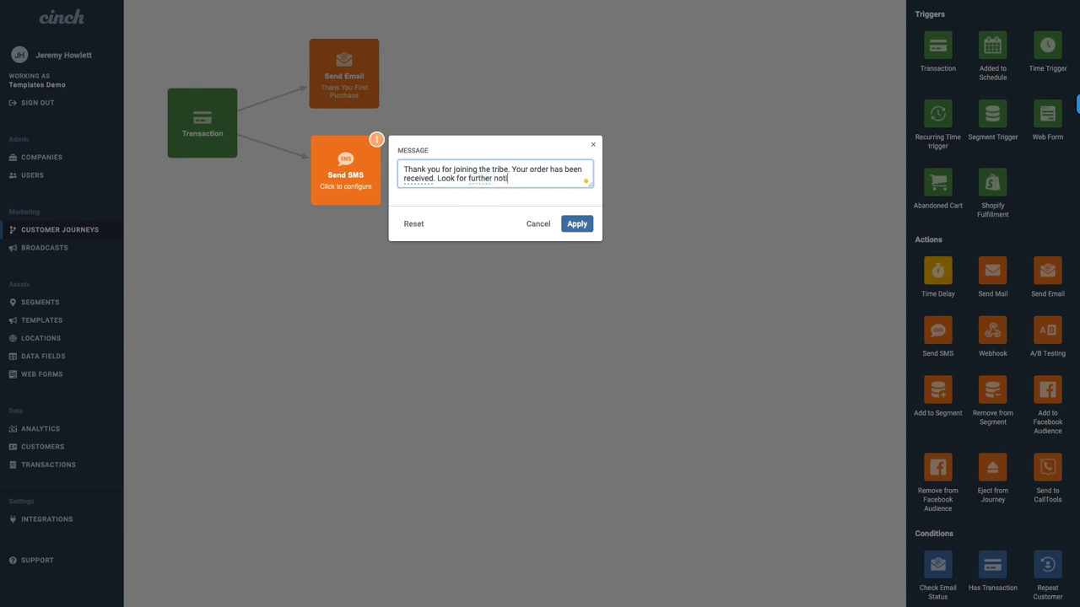
{"action": "type", "text": "ces on shipping."}
Step: Insert "{{ first_name }}," at the start of the SMS message and apply the message
{"action": "left_click", "coordinate": [403, 169]}
{"action": "type", "text": "{{ firs"}
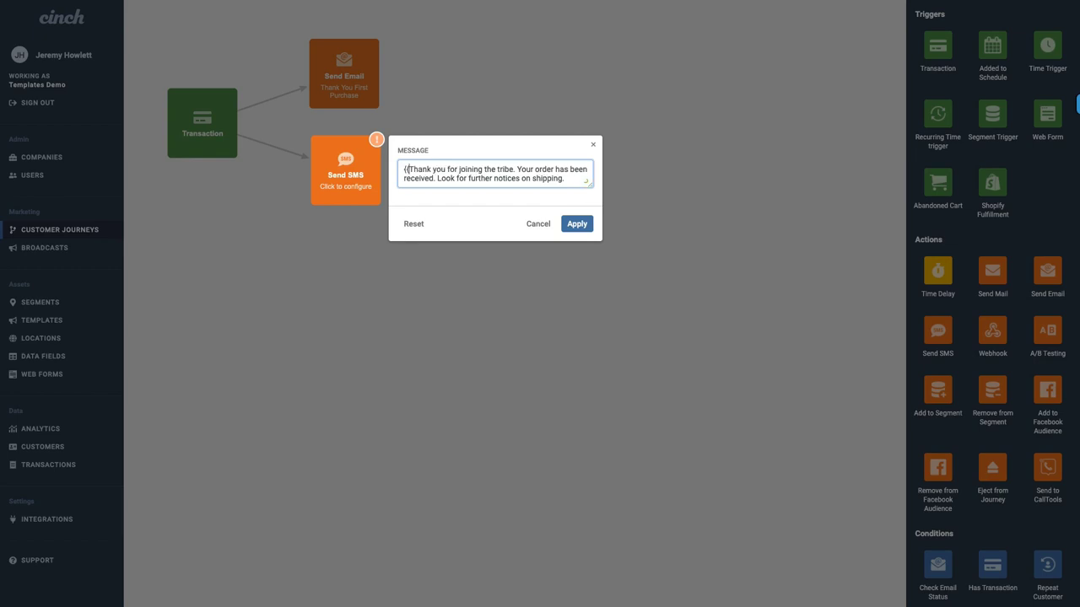
{"action": "type", "text": "t"}
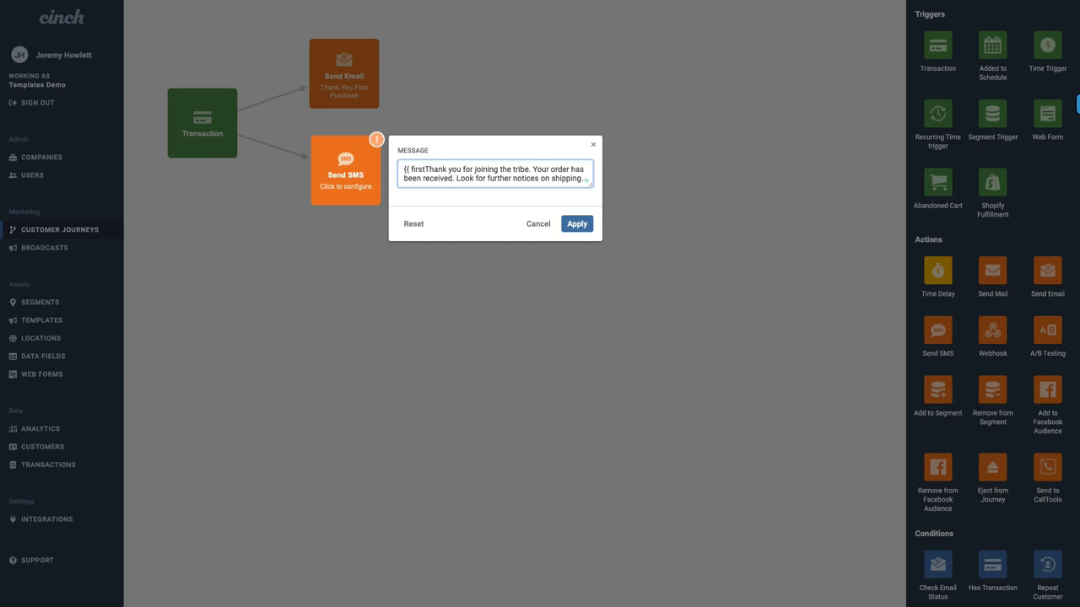
{"action": "type", "text": "_name }}"}
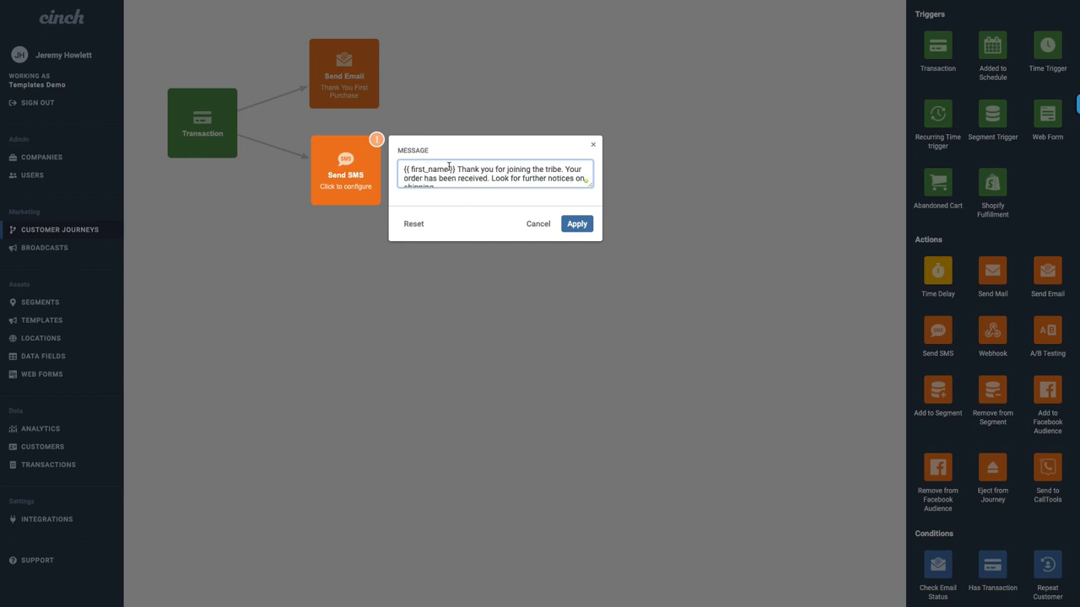
{"action": "key", "text": "BackSpace"}
{"action": "type", "text": ","}
{"action": "key", "text": "BackSpace"}
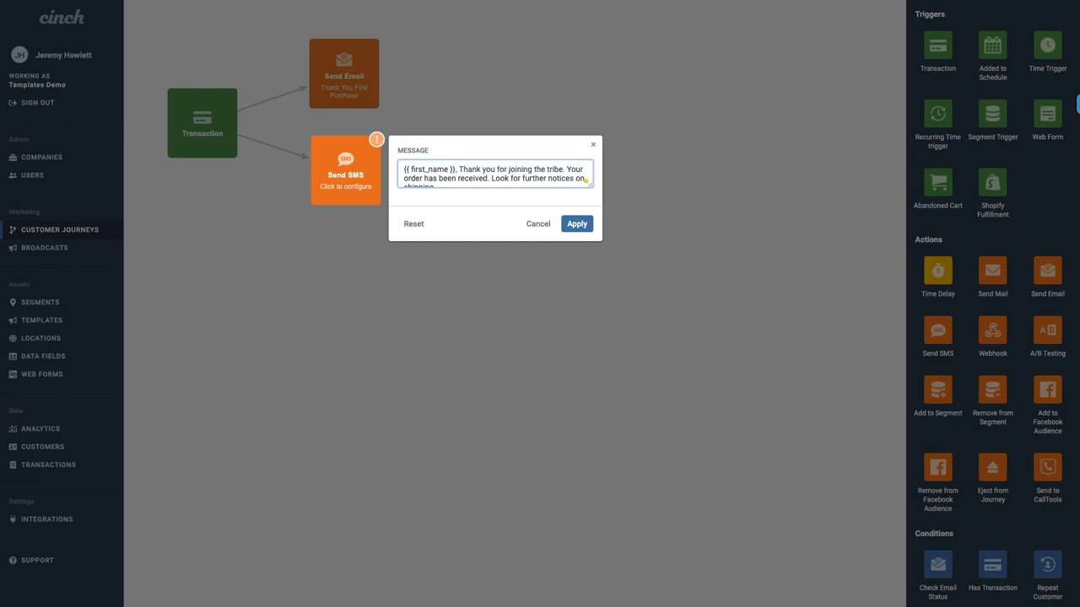
{"action": "left_click", "coordinate": [573, 224]}
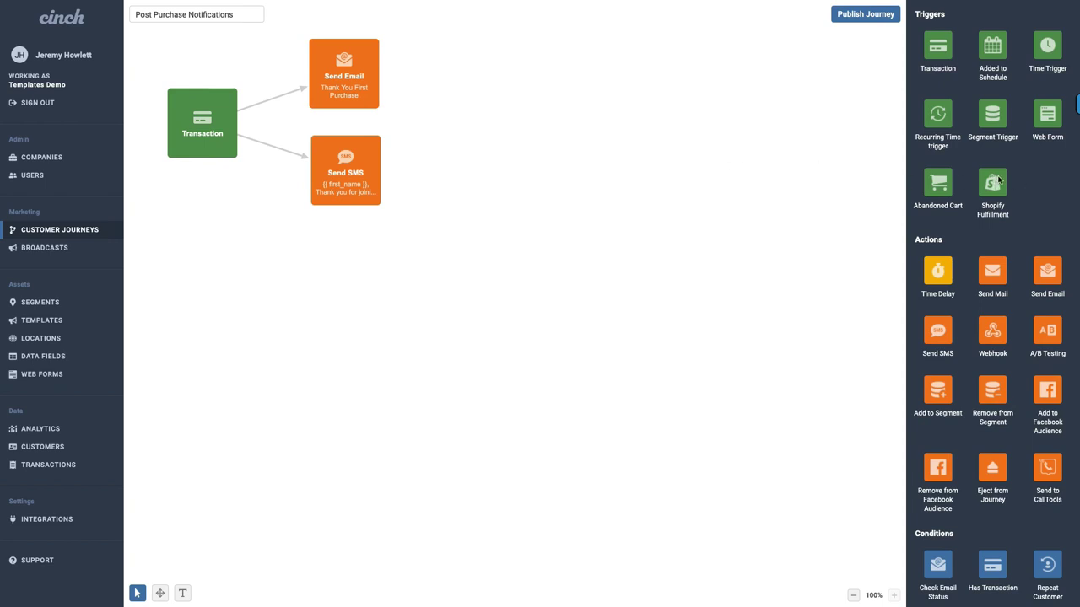
Step: Add a Shopify Fulfillment trigger below the Transaction trigger and connect it to a new Send SMS action with the Label Purchased condition
{"action": "left_click_drag", "start_coordinate": [1002, 188], "coordinate": [203, 406]}
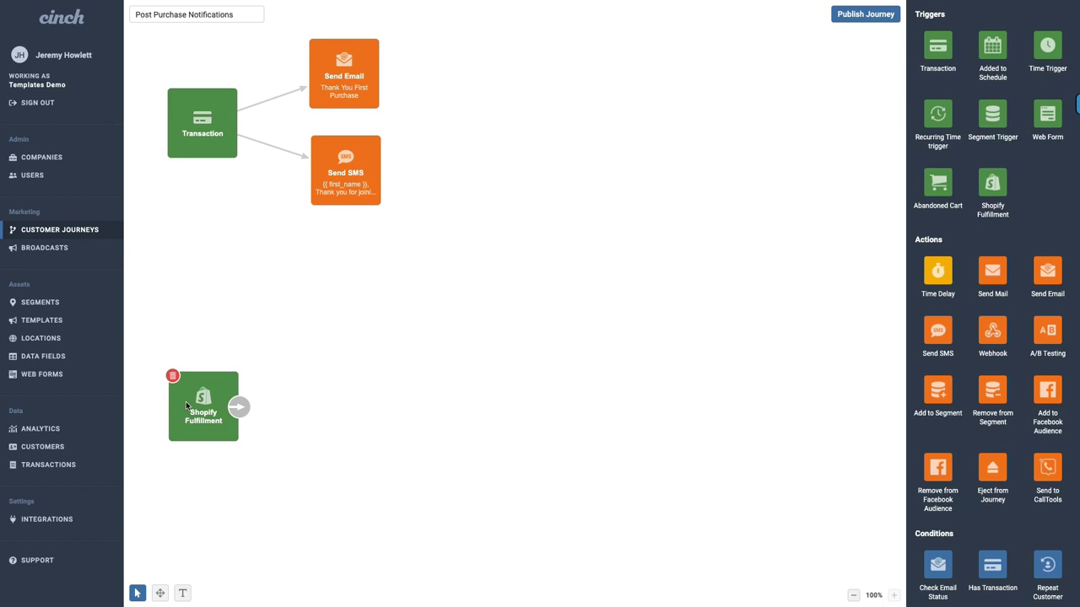
{"action": "left_click_drag", "start_coordinate": [186, 402], "coordinate": [196, 298]}
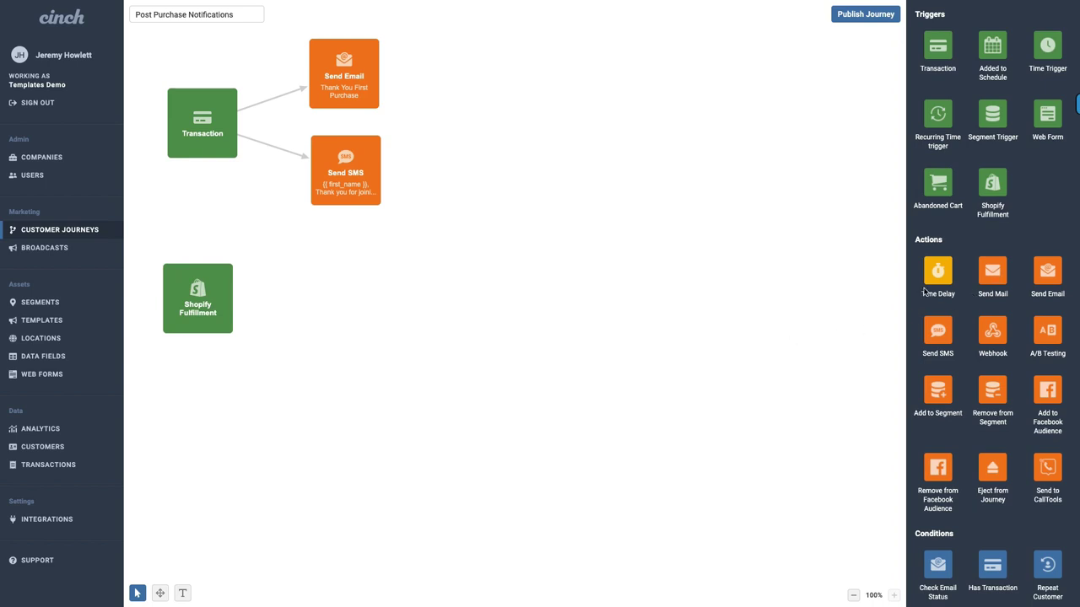
{"action": "left_click_drag", "start_coordinate": [941, 332], "coordinate": [343, 293]}
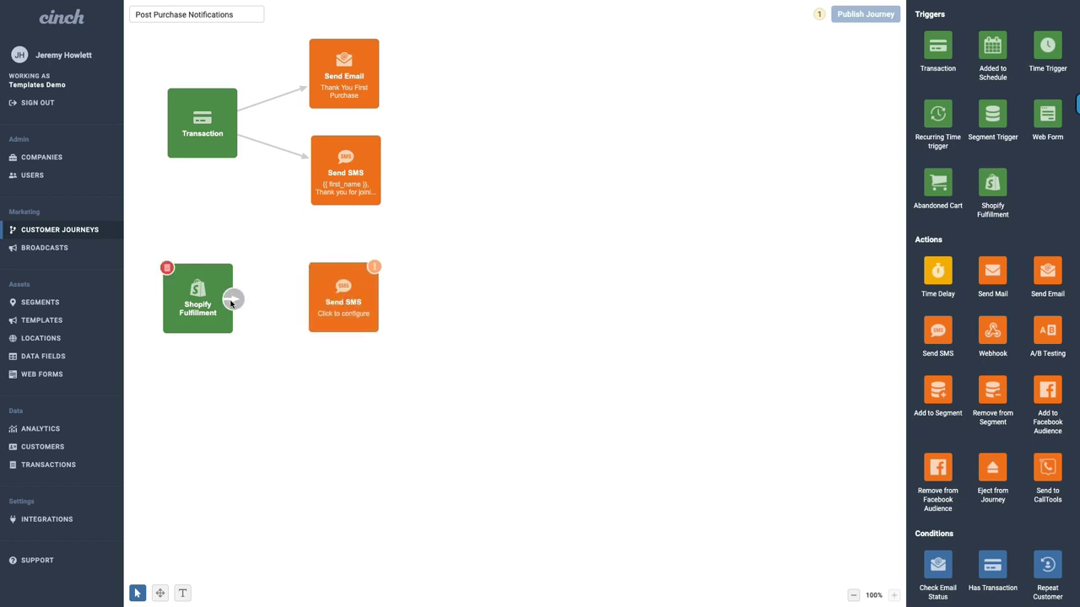
{"action": "left_click_drag", "start_coordinate": [233, 298], "coordinate": [347, 293]}
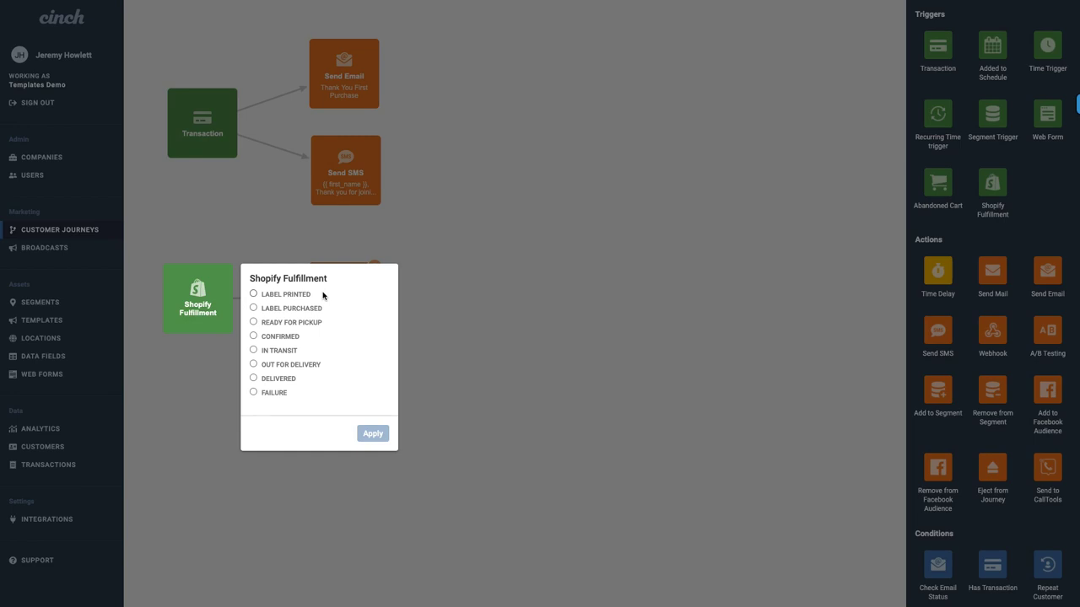
{"action": "left_click", "coordinate": [254, 309]}
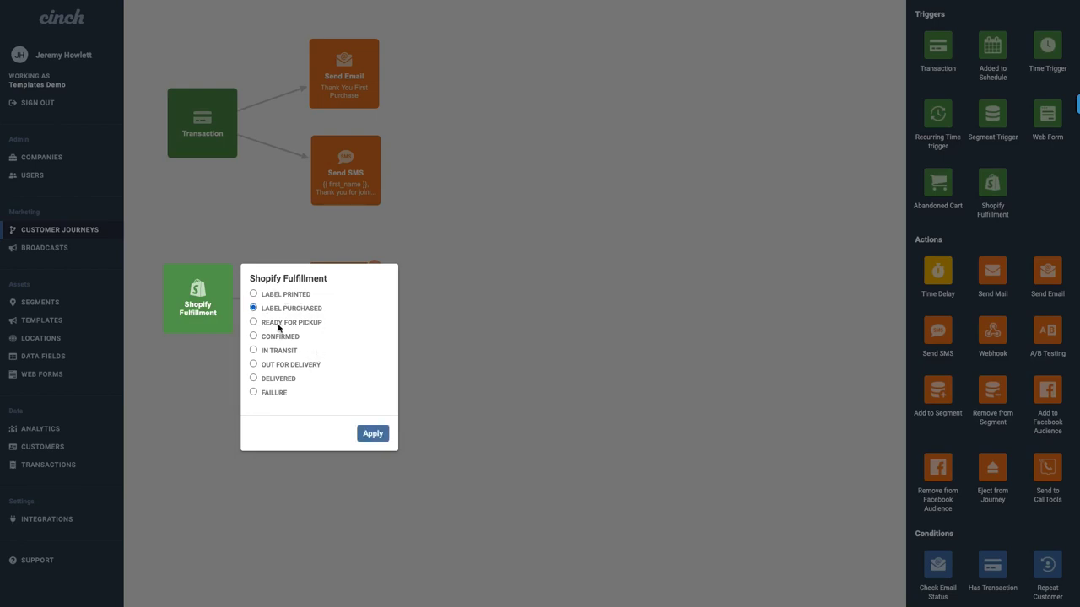
{"action": "left_click", "coordinate": [373, 434]}
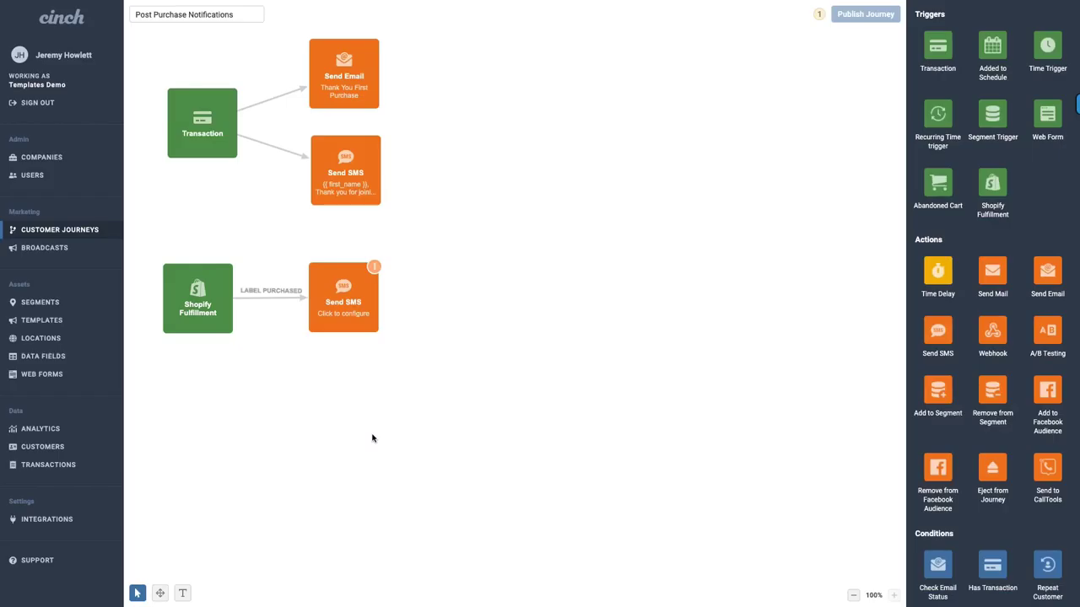
Step: Begin the message of the Label Purchased Send SMS action with "Your item has shipped via"
{"action": "left_click", "coordinate": [351, 294]}
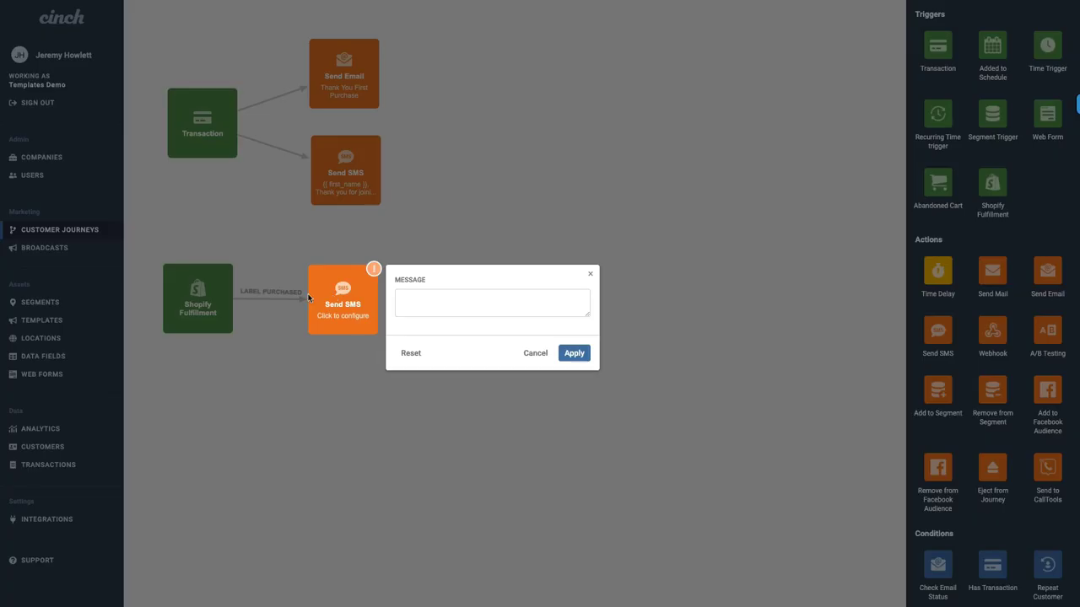
{"action": "left_click", "coordinate": [428, 309]}
{"action": "type", "text": "Your"}
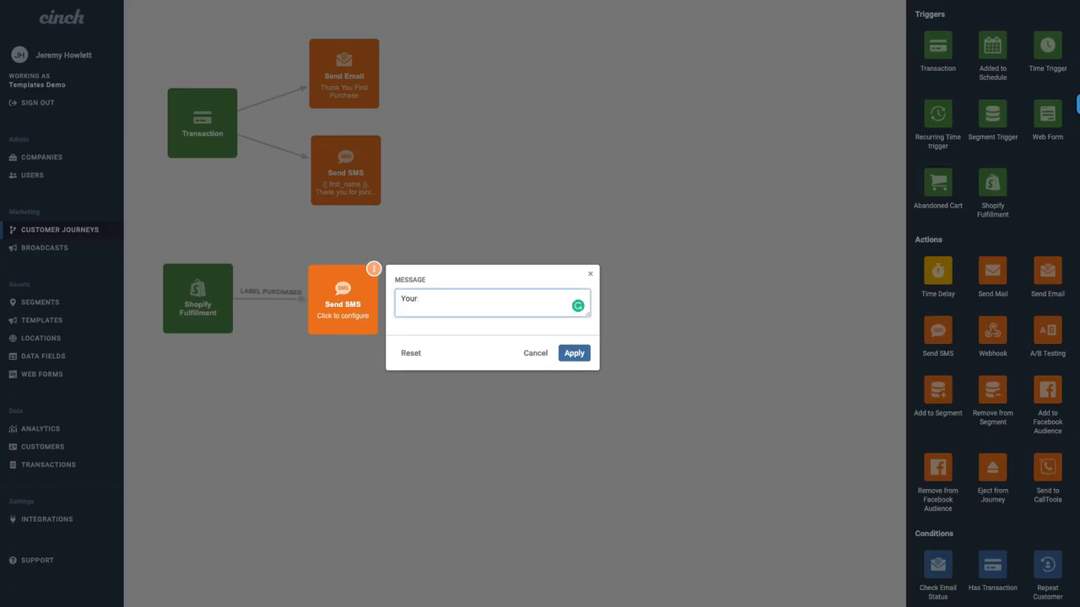
{"action": "type", "text": " item has shipped"}
{"action": "key", "text": "Left"}
{"action": "key", "text": "Left"}
{"action": "key", "text": "Left"}
{"action": "key", "text": "Left"}
{"action": "key", "text": "Left"}
{"action": "key", "text": "Left"}
{"action": "key", "text": "Left"}
{"action": "key", "text": "Left"}
{"action": "key", "text": "Left"}
{"action": "key", "text": "Left"}
{"action": "key", "text": "Left"}
{"action": "key", "text": "Left"}
{"action": "key", "text": "Left"}
{"action": "key", "text": "Left"}
{"action": "key", "text": "Left"}
{"action": "key", "text": "Left"}
{"action": "key", "text": "Left"}
{"action": "key", "text": "Left"}
{"action": "key", "text": "Left"}
{"action": "key", "text": "Right"}
{"action": "key", "text": "Right"}
{"action": "key", "text": "Right"}
{"action": "key", "text": "End"}
{"action": "type", "text": "via"}
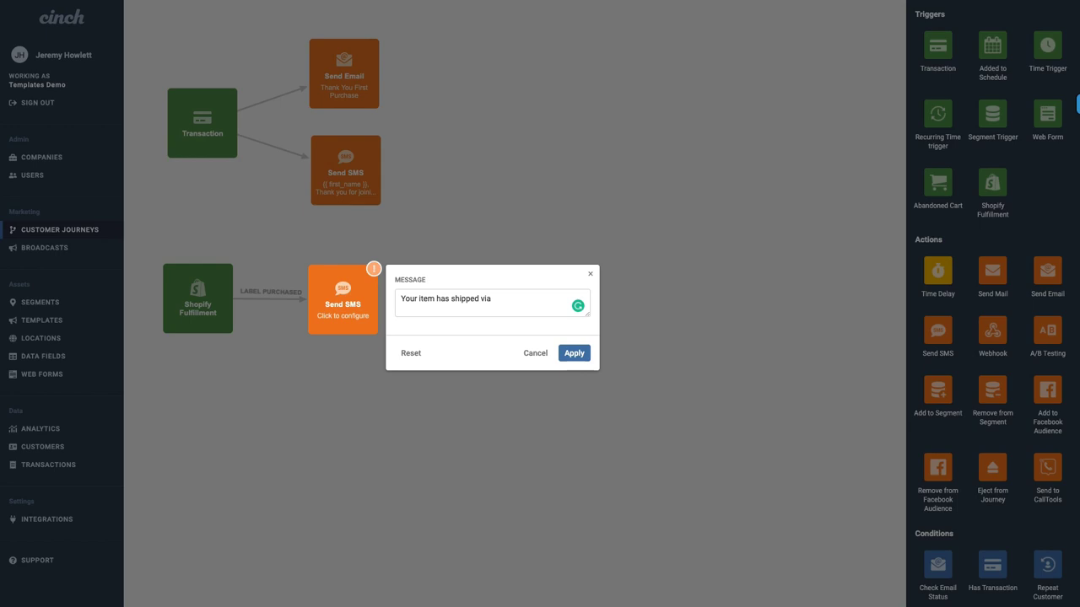
Step: Append "{{ transaction.entity_data.tracking_company }}" to the message and enlarge the message box
{"action": "left_click", "coordinate": [505, 297]}
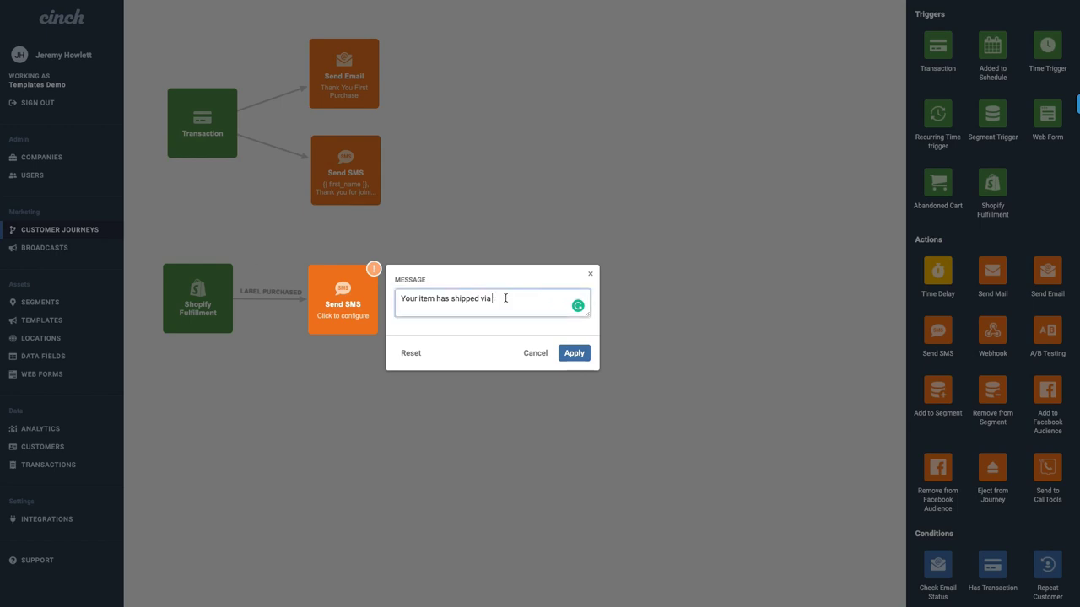
{"action": "type", "text": "{{ transaction.entity_data.tracking_company }}"}
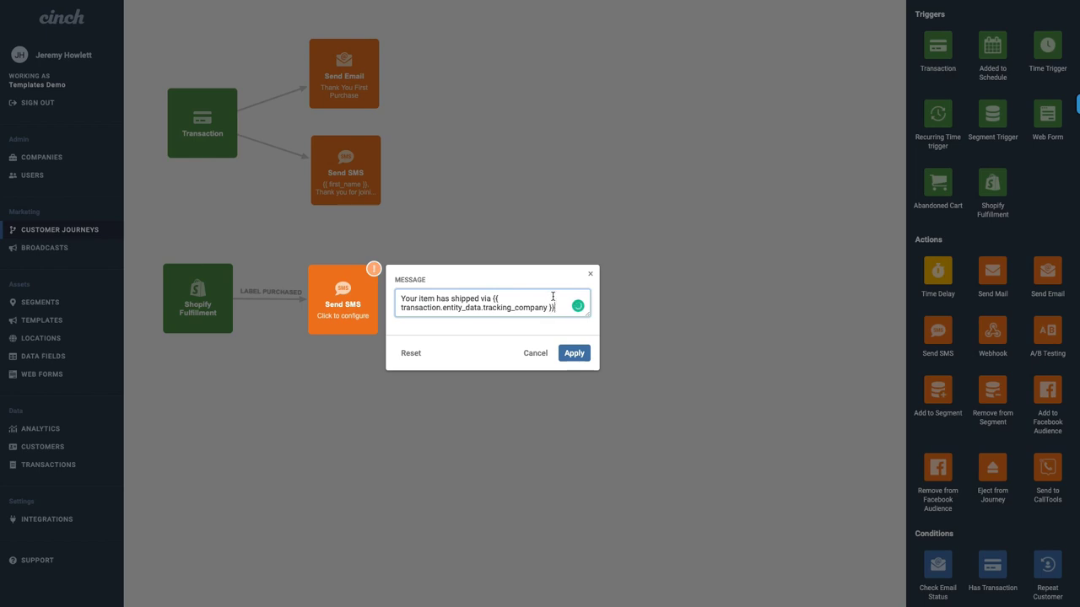
{"action": "type", "text": "}"}
{"action": "left_click", "coordinate": [588, 315]}
{"action": "left_click_drag", "start_coordinate": [588, 314], "coordinate": [587, 384]}
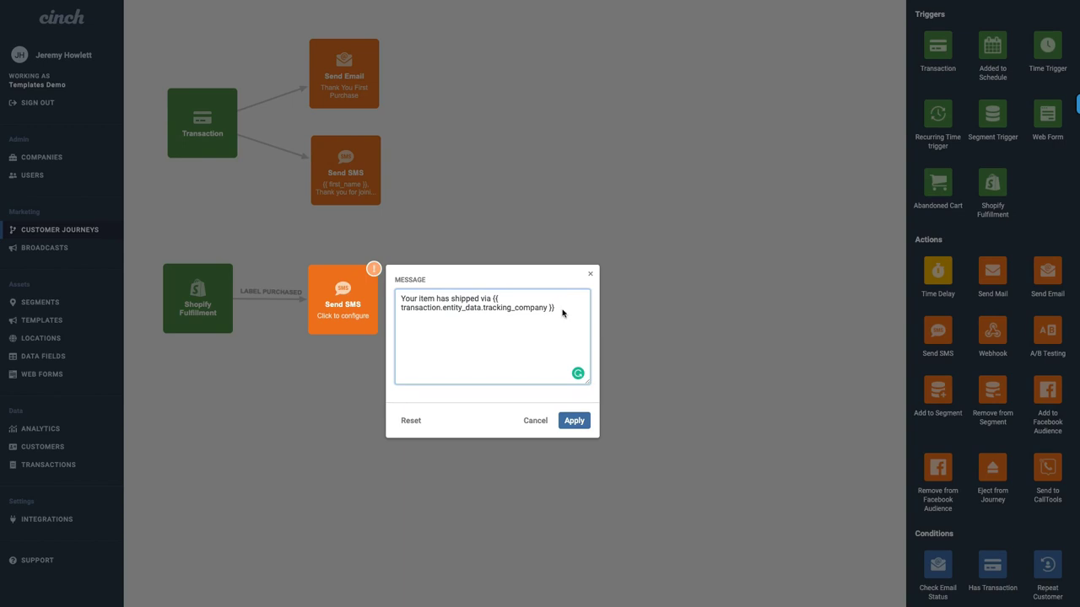
Step: Continue the message with "and the tracking number {{ transaction.entity_data.tracking_number }}"
{"action": "type", "text": "and the tracking number"}
{"action": "key", "text": "Tab"}
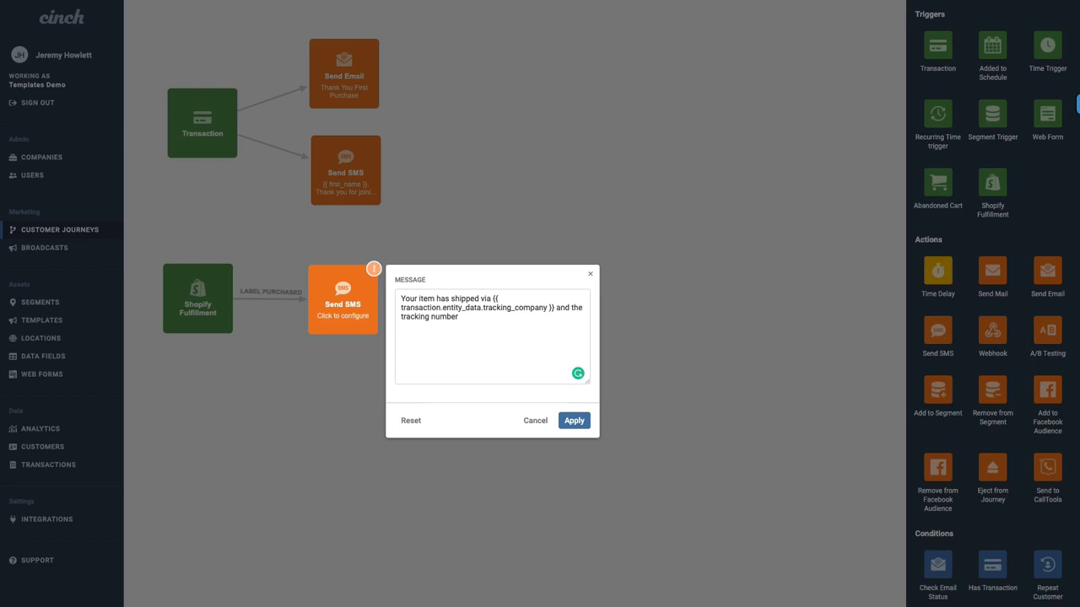
{"action": "left_click", "coordinate": [494, 342]}
{"action": "type", "text": "{{ transaction.entity_data.tracking_number }}"}
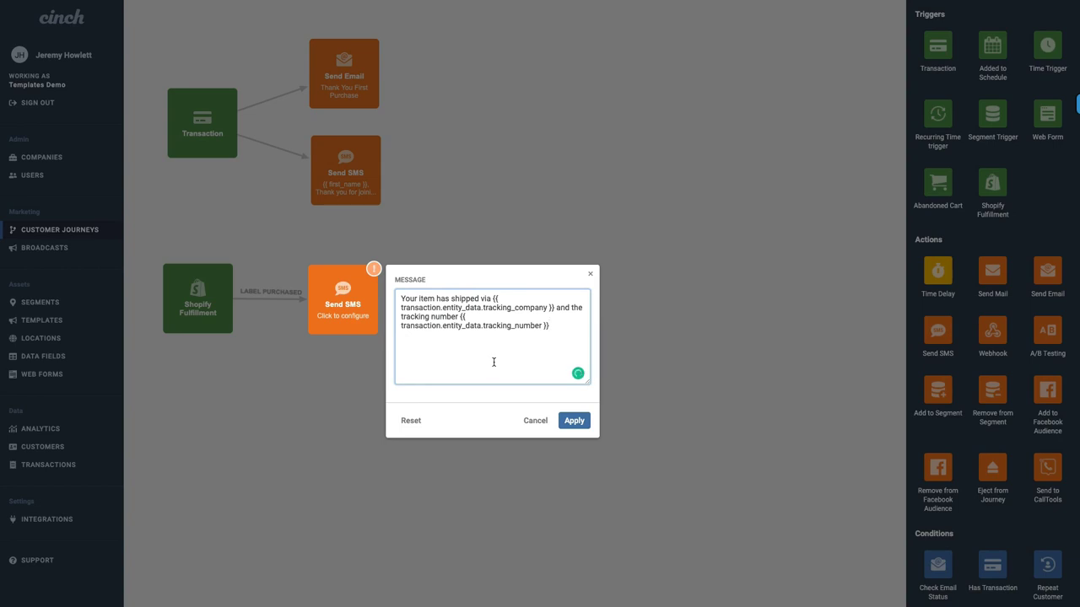
Step: End the message with "see your status {{ transaction.entity_data.tracking_url }}" and apply it to the Send SMS action
{"action": "type", "text": "see your status"}
{"action": "key", "text": "Tab"}
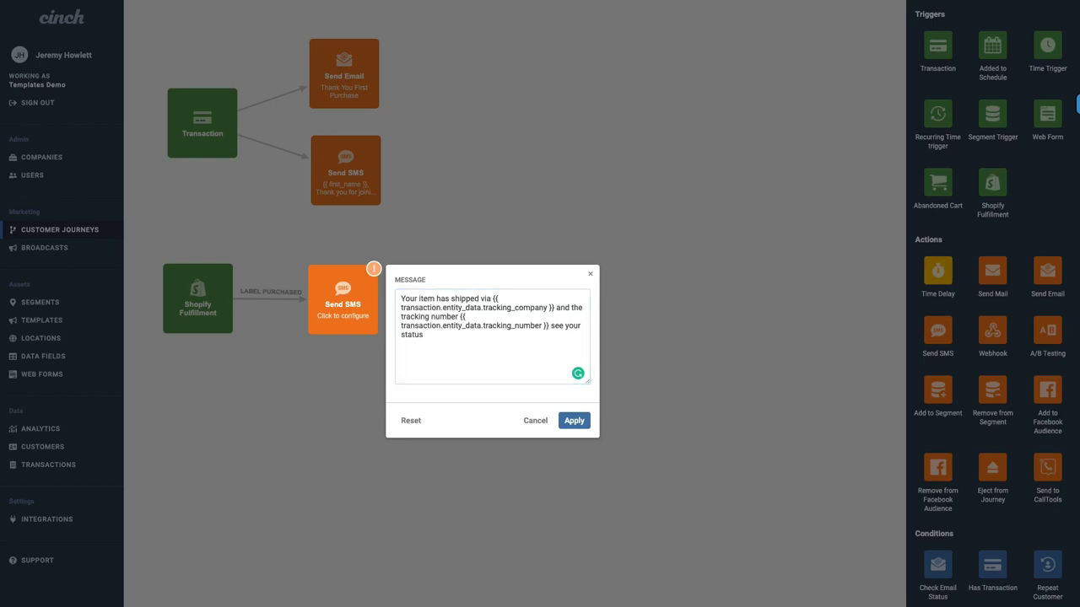
{"action": "left_click", "coordinate": [492, 361]}
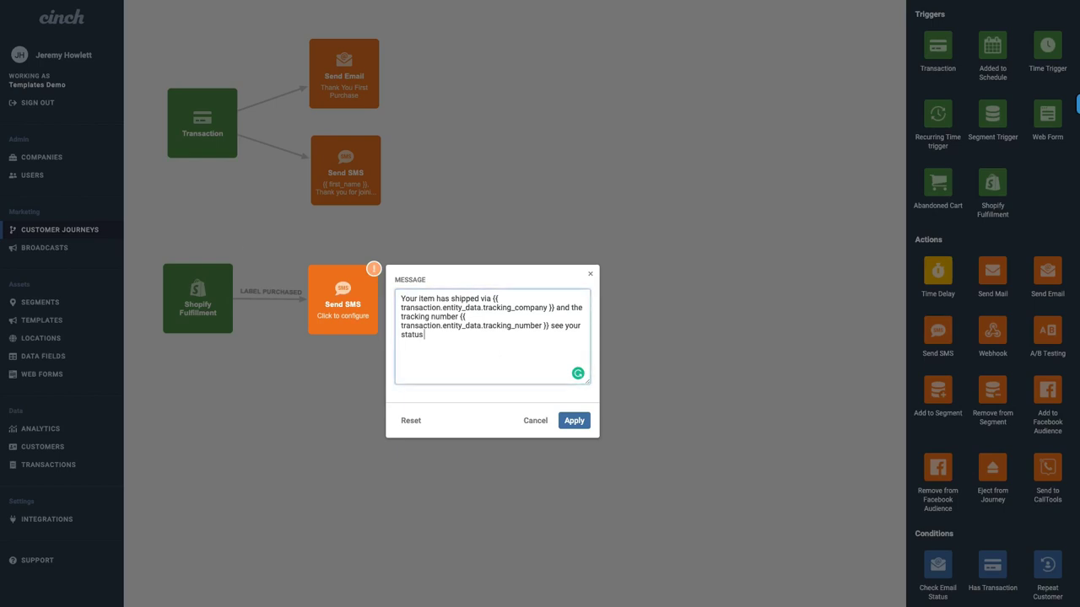
{"action": "type", "text": "{{ transaction.entity_data.tracking_url }}"}
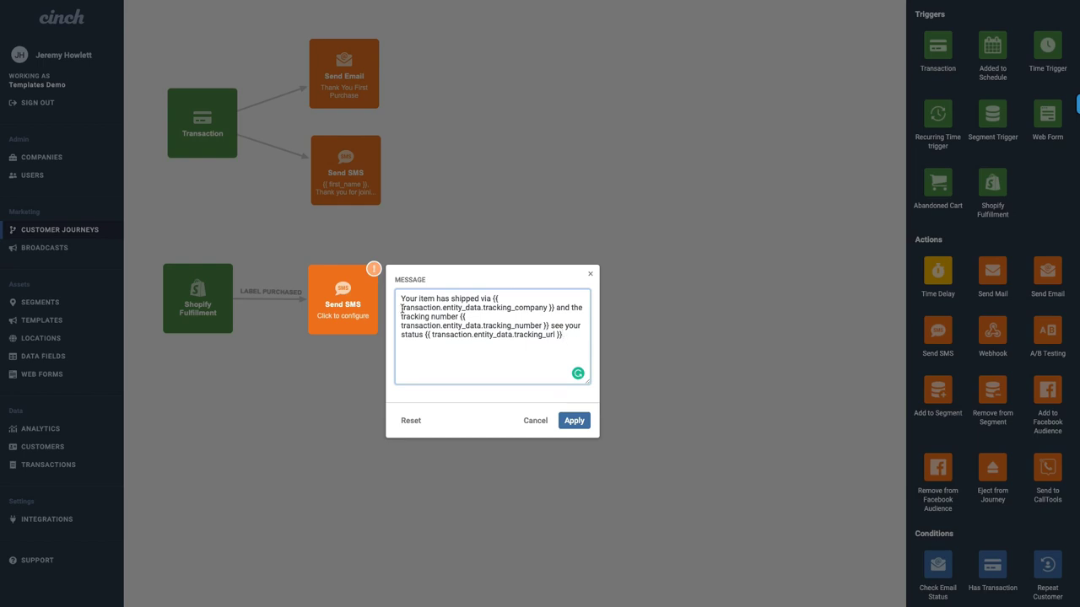
{"action": "left_click", "coordinate": [574, 420]}
{"action": "mouse_move", "coordinate": [341, 300]}
{"action": "left_mouse_down"}
{"action": "mouse_move", "coordinate": [338, 275]}
{"action": "mouse_move", "coordinate": [345, 296]}
{"action": "left_mouse_up"}
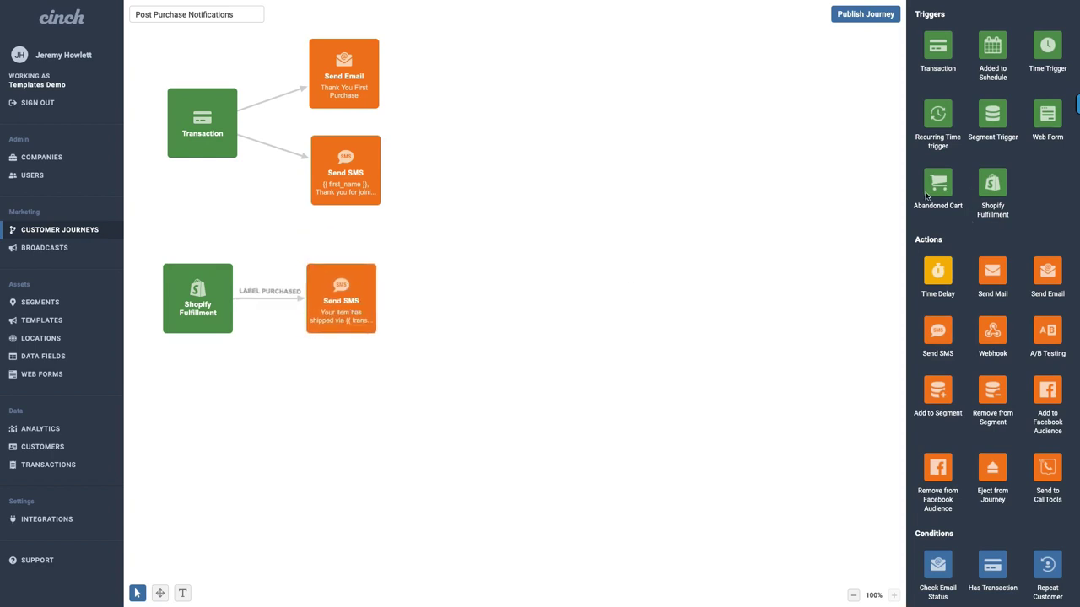
Step: Add a second Shopify Fulfillment trigger below the first one and place a Send SMS action beside it
{"action": "left_click_drag", "start_coordinate": [991, 184], "coordinate": [196, 404]}
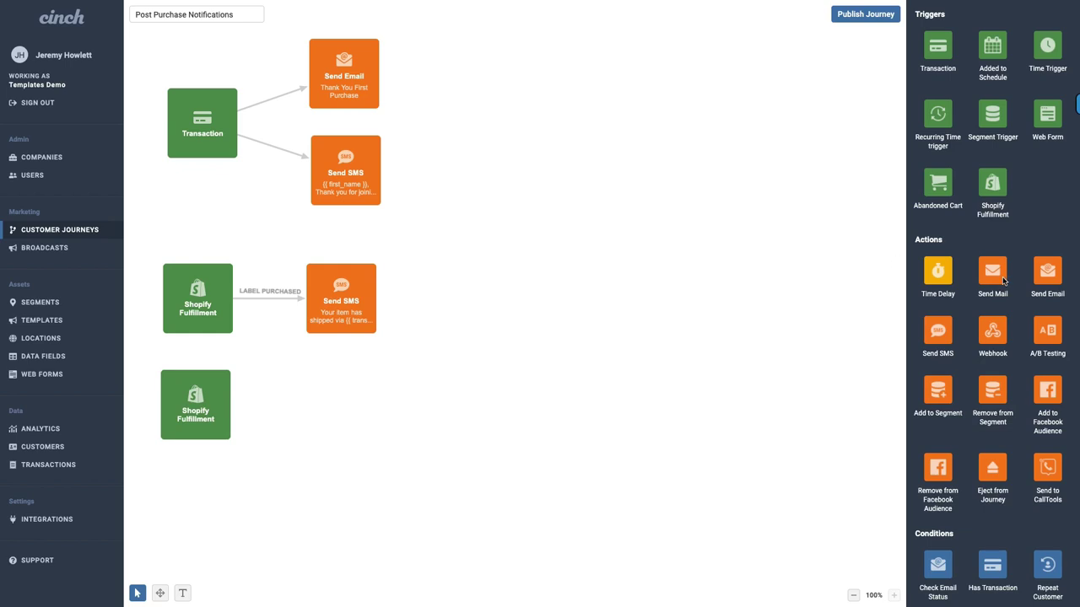
{"action": "left_click_drag", "start_coordinate": [935, 336], "coordinate": [339, 395]}
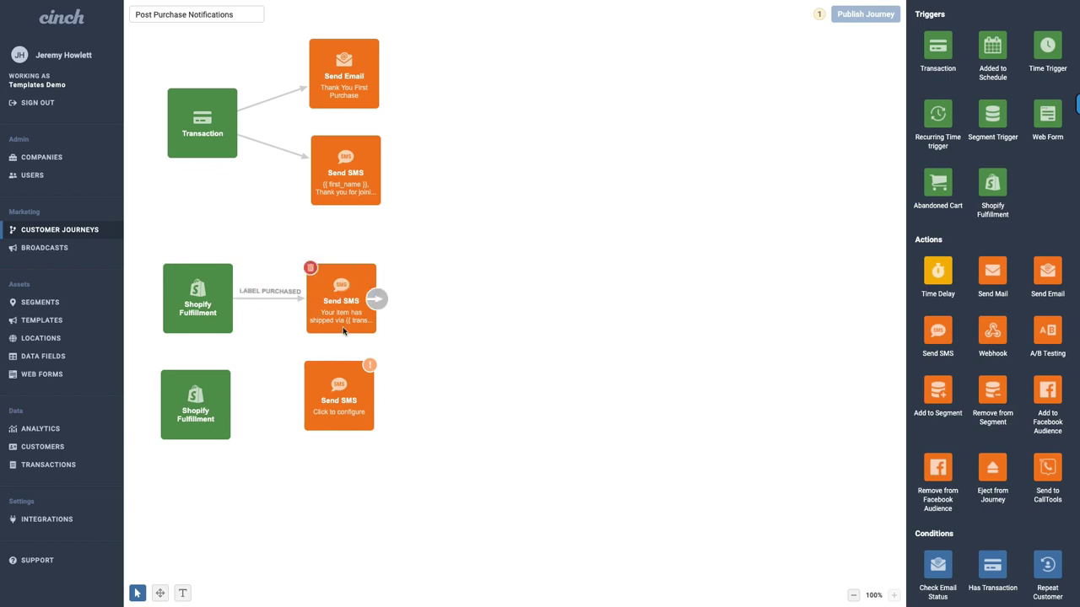
{"action": "left_click_drag", "start_coordinate": [337, 369], "coordinate": [340, 379]}
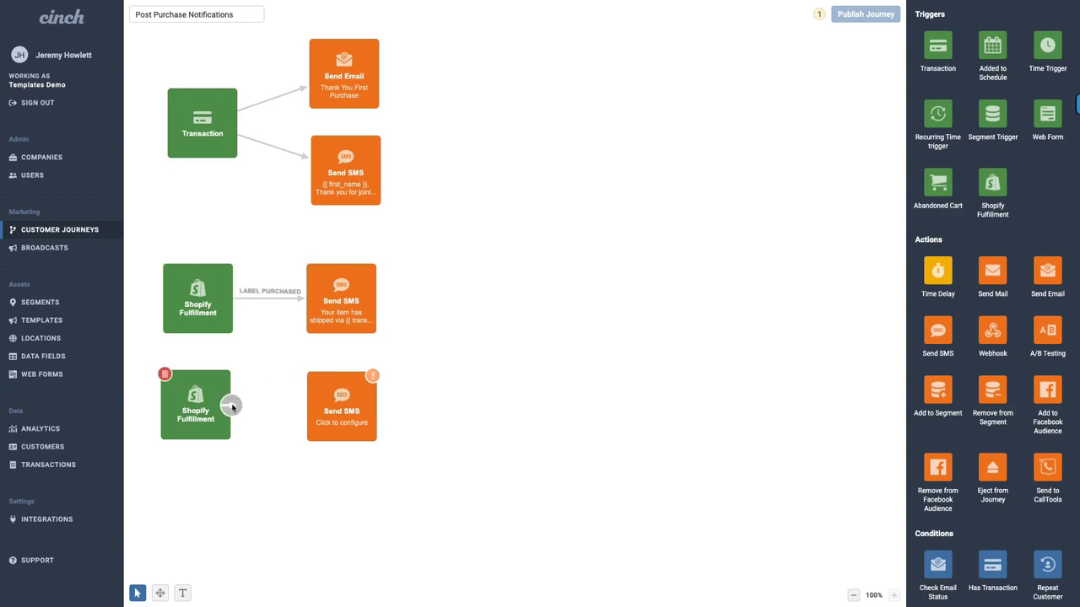
Step: Connect the second Shopify Fulfillment trigger to its Send SMS action with the Out for Delivery status
{"action": "left_click_drag", "start_coordinate": [232, 405], "coordinate": [319, 409]}
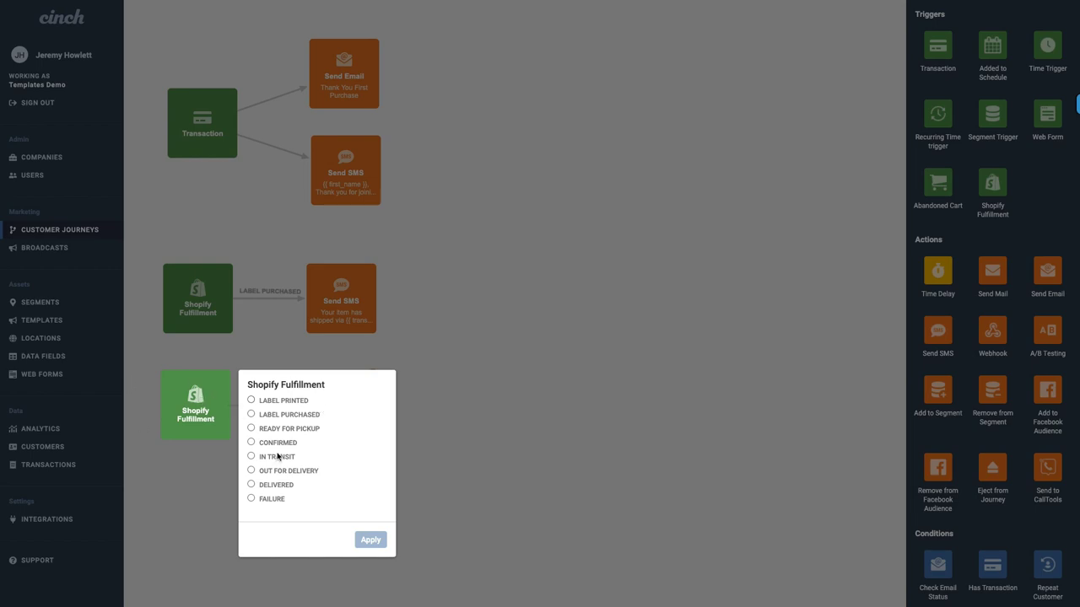
{"action": "left_click", "coordinate": [251, 470]}
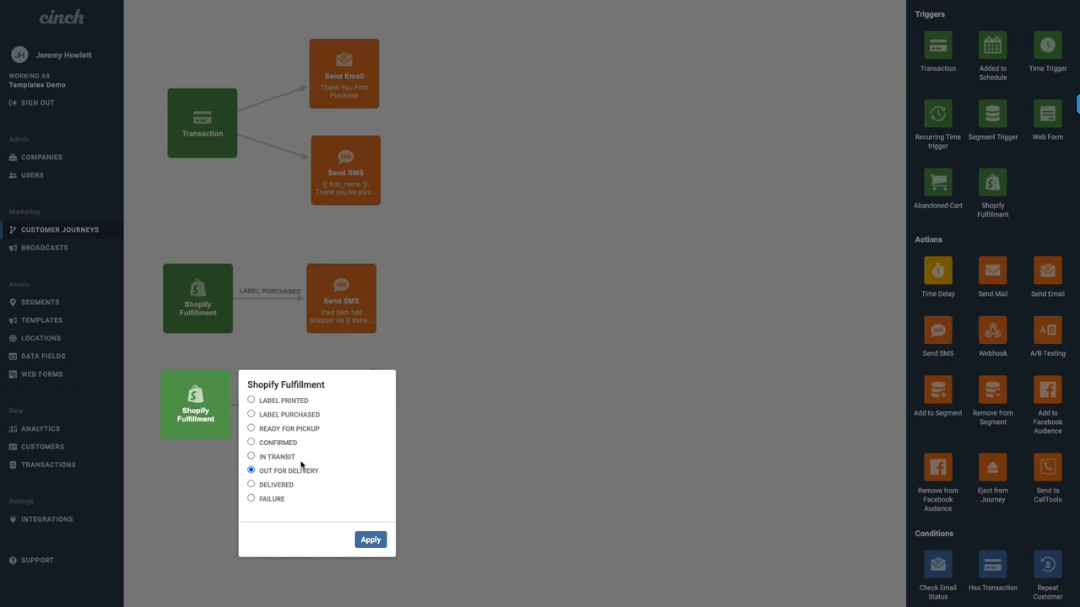
{"action": "left_click", "coordinate": [370, 540]}
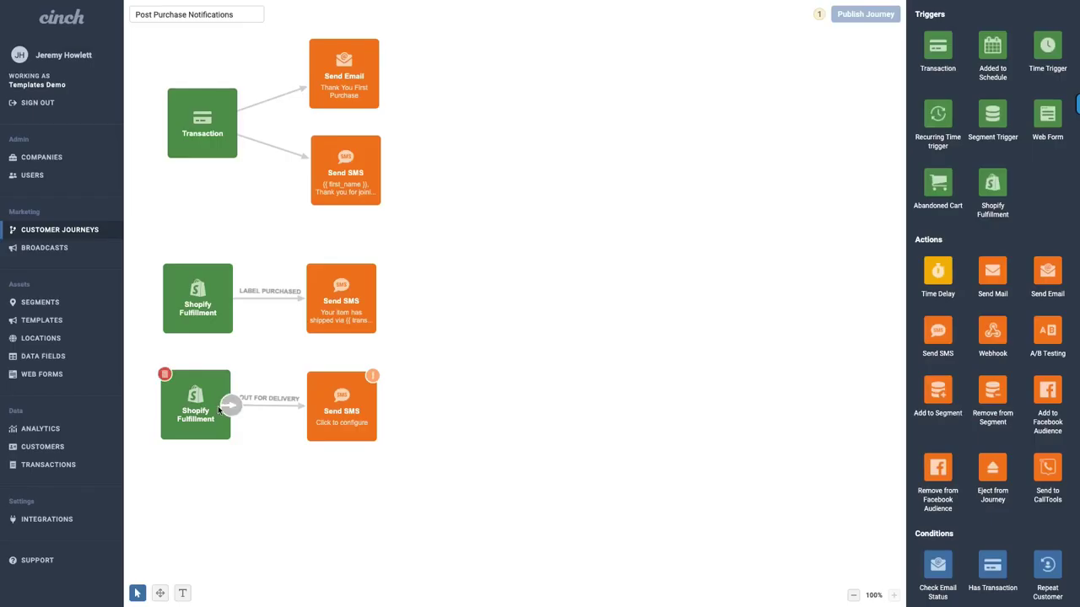
Step: Set the Out for Delivery SMS message to "We are excited to let you know that your item is on the truck and out for delivery today."
{"action": "left_click_drag", "start_coordinate": [341, 410], "coordinate": [346, 405]}
{"action": "left_click", "coordinate": [413, 402]}
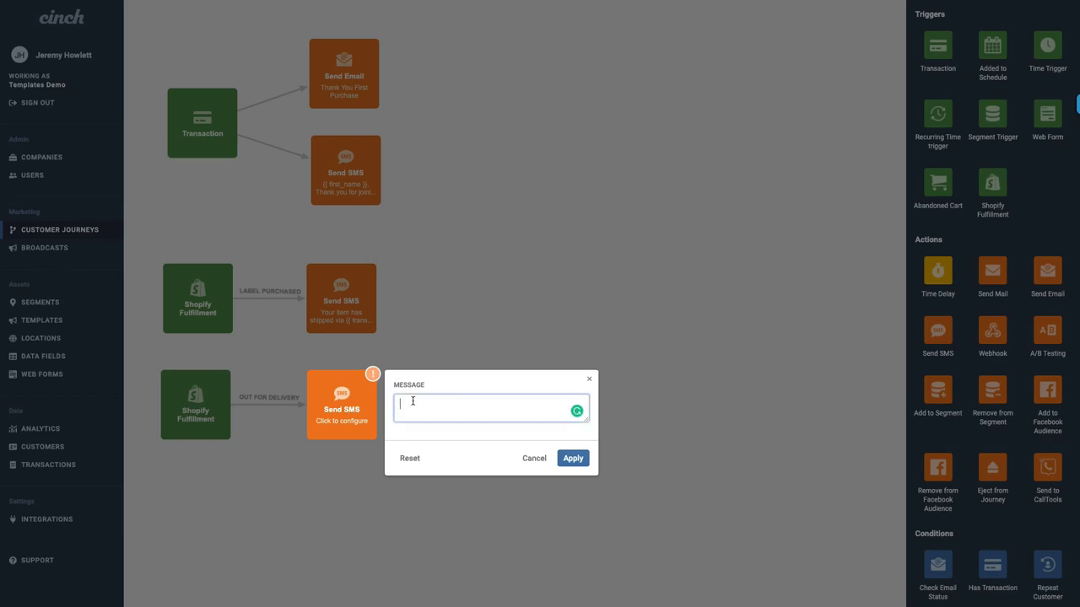
{"action": "type", "text": "We are excited to let you know that your item is o"}
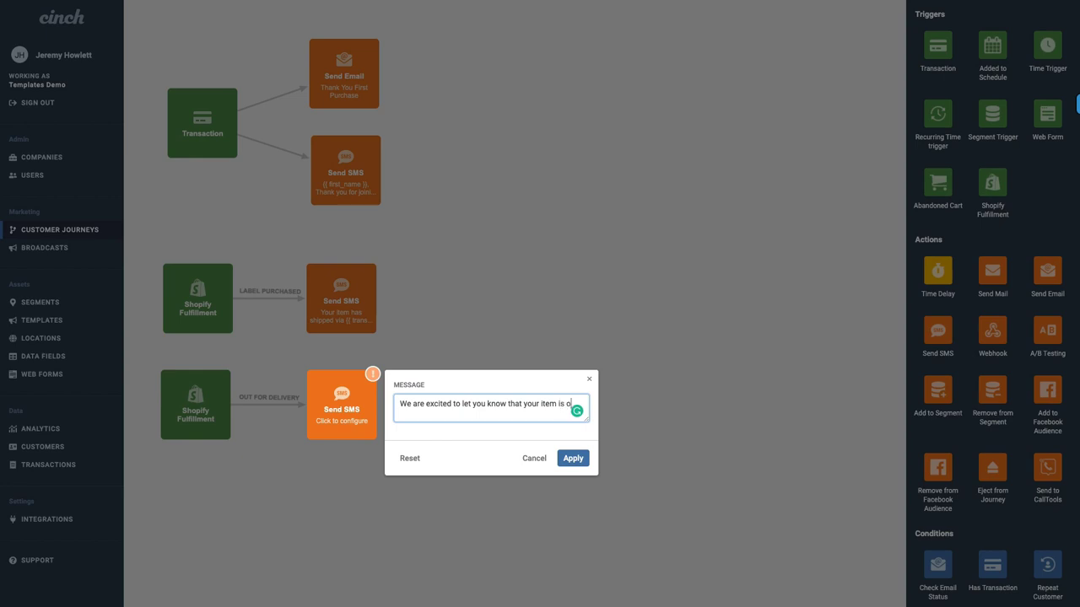
{"action": "type", "text": "n the truck and out for del"}
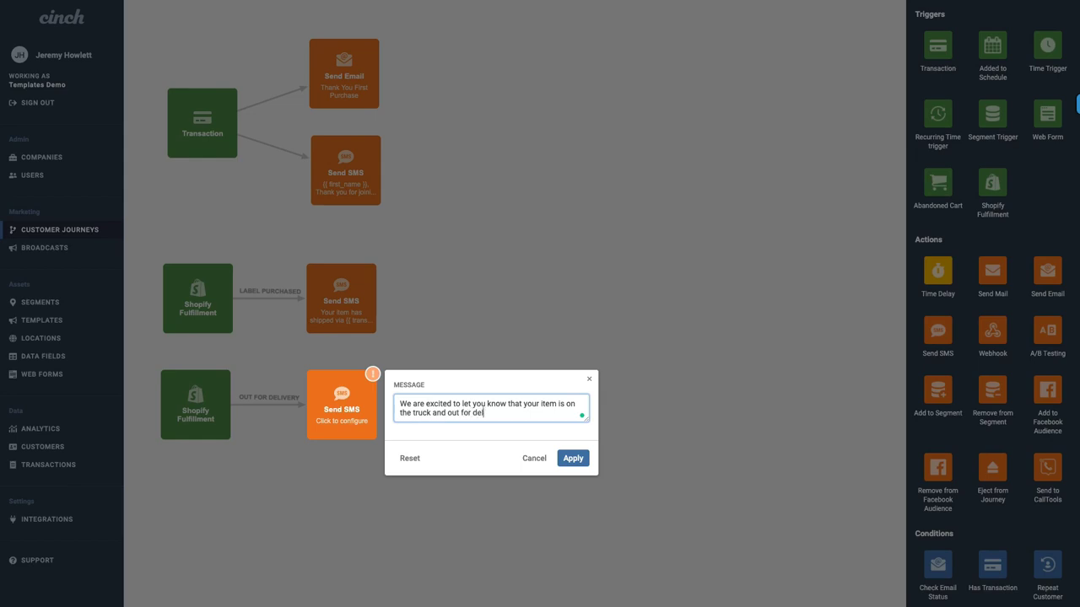
{"action": "type", "text": "ivery today."}
{"action": "left_click", "coordinate": [573, 460]}
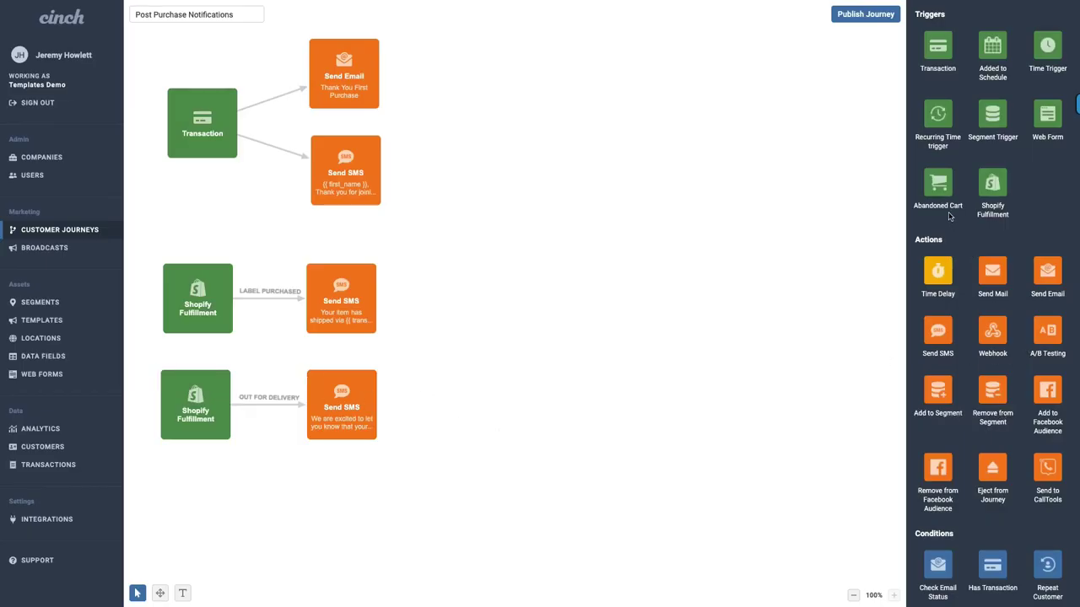
Step: Add a third Shopify Fulfillment trigger below the Out for Delivery pair and place a Send SMS action beside it
{"action": "left_click", "coordinate": [992, 184]}
{"action": "left_click_drag", "start_coordinate": [96, 494], "coordinate": [195, 504]}
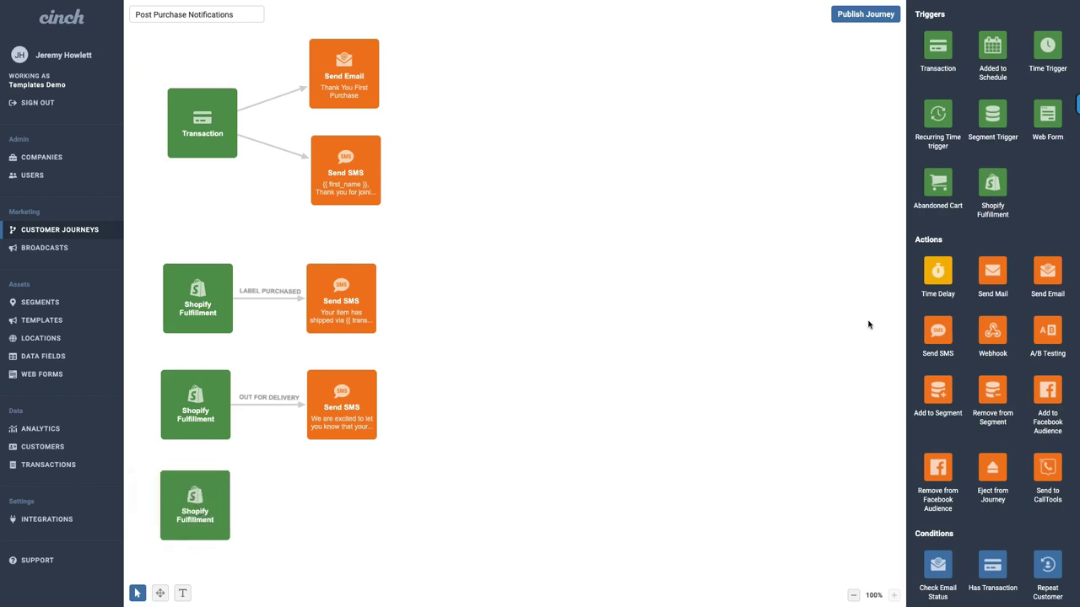
{"action": "left_click_drag", "start_coordinate": [925, 341], "coordinate": [342, 506]}
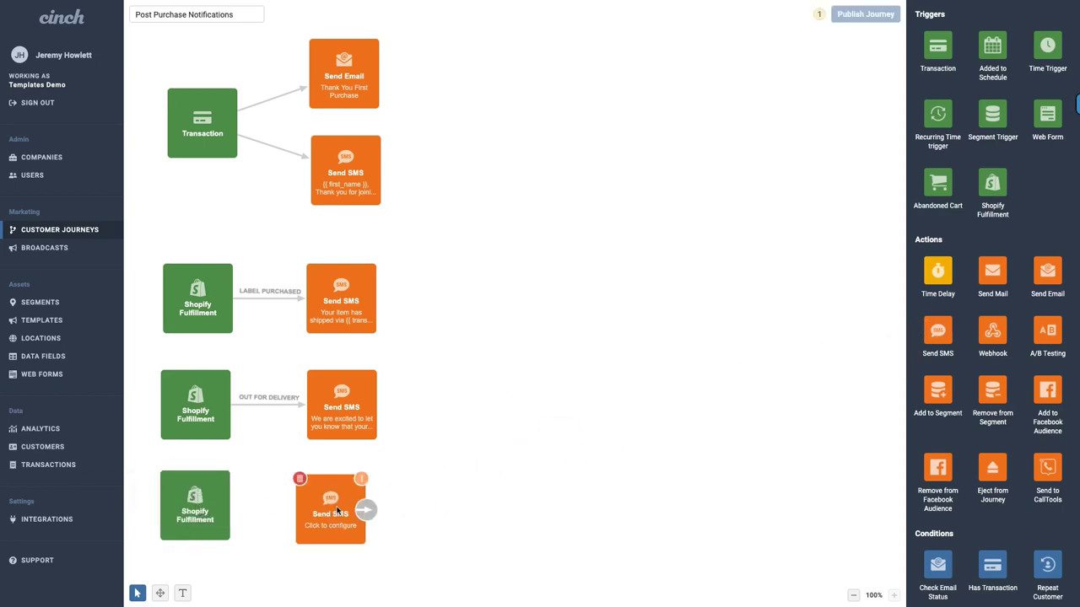
Step: Connect the third Shopify Fulfillment trigger to its Send SMS action with the Delivered status
{"action": "left_click_drag", "start_coordinate": [229, 505], "coordinate": [346, 505]}
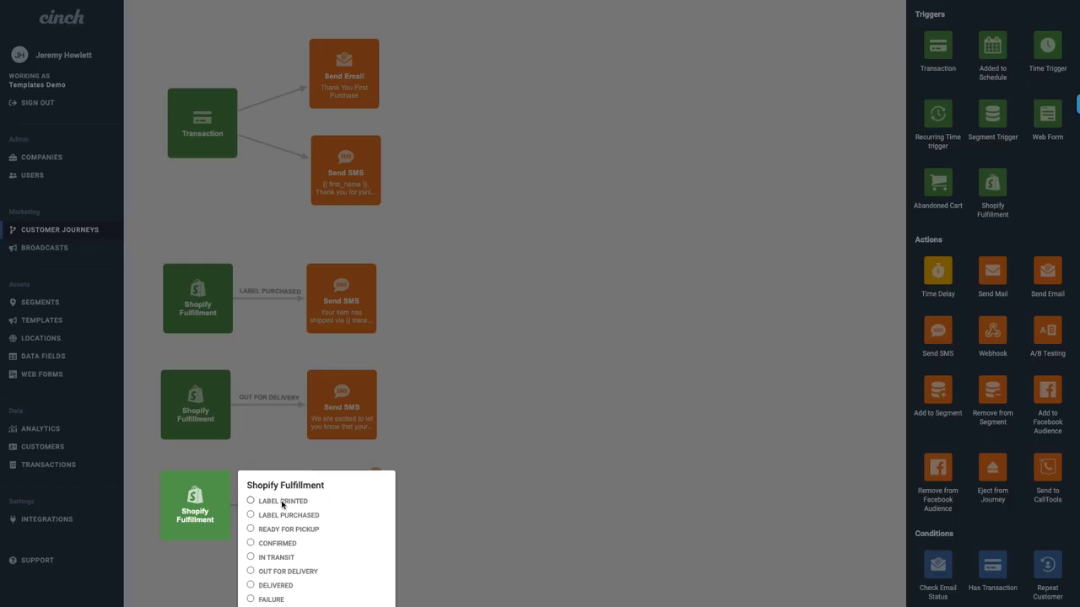
{"action": "left_click", "coordinate": [250, 585]}
{"action": "left_click", "coordinate": [369, 581]}
Step: Write a Delivered SMS message beginning "Hurray! Your items have been delivered enjoy your" and apply it
{"action": "left_click", "coordinate": [348, 504]}
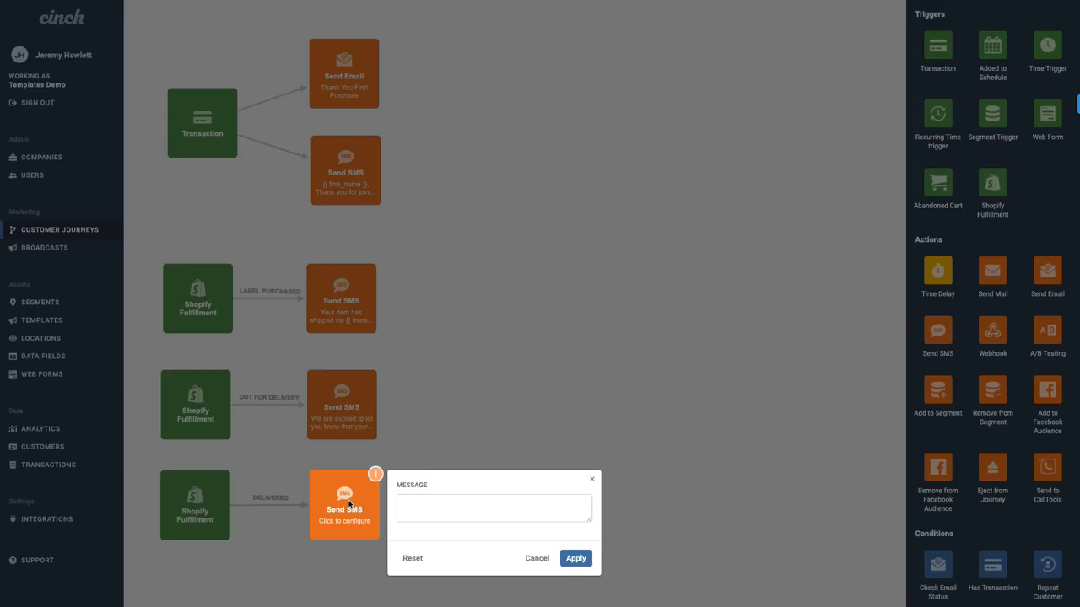
{"action": "left_click", "coordinate": [426, 508]}
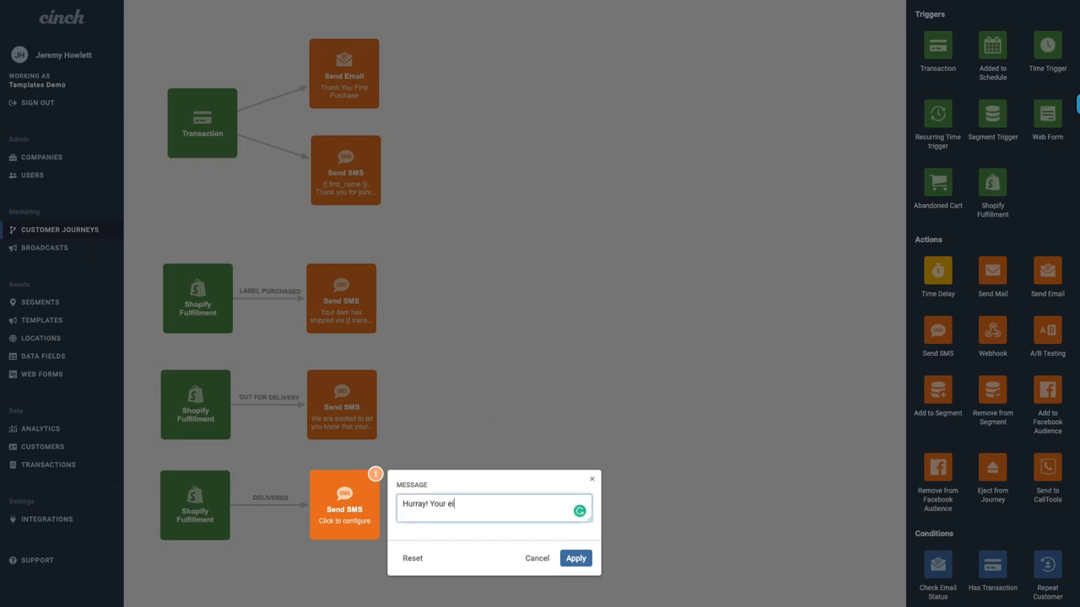
{"action": "type", "text": "Hurray! Your items have been delivered enjoy"}
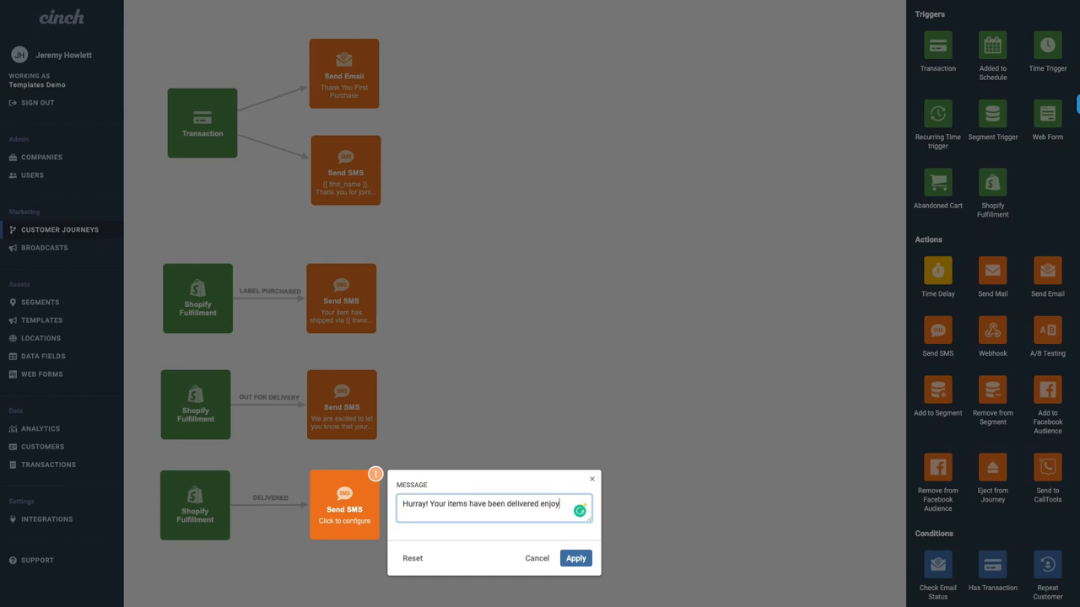
{"action": "type", "text": " your"}
{"action": "left_click", "coordinate": [581, 566]}
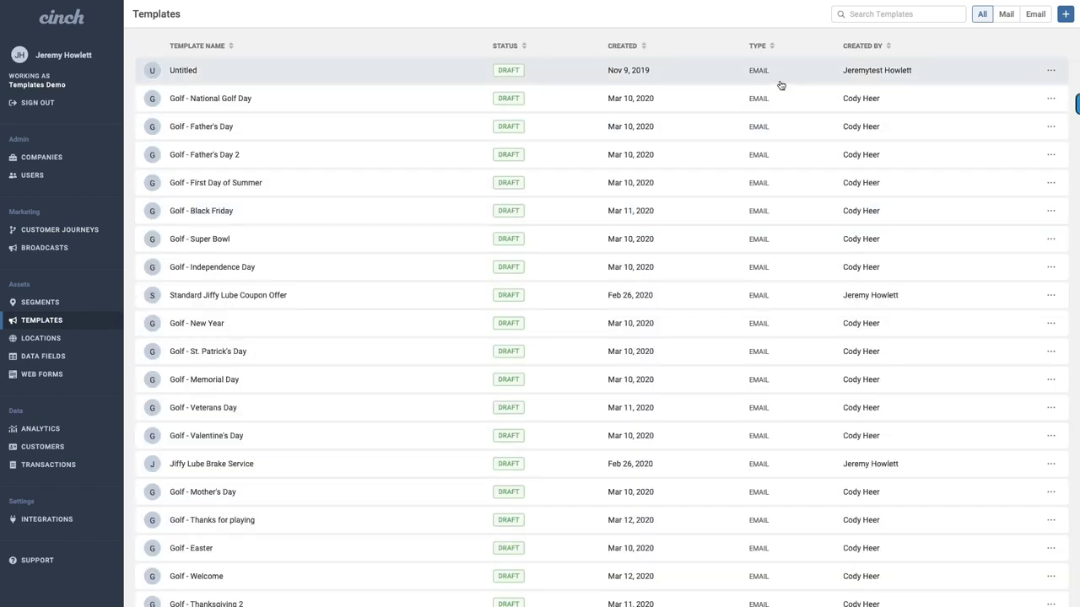
Step: Create a new email template from the Blank Template
{"action": "left_click", "coordinate": [1065, 14]}
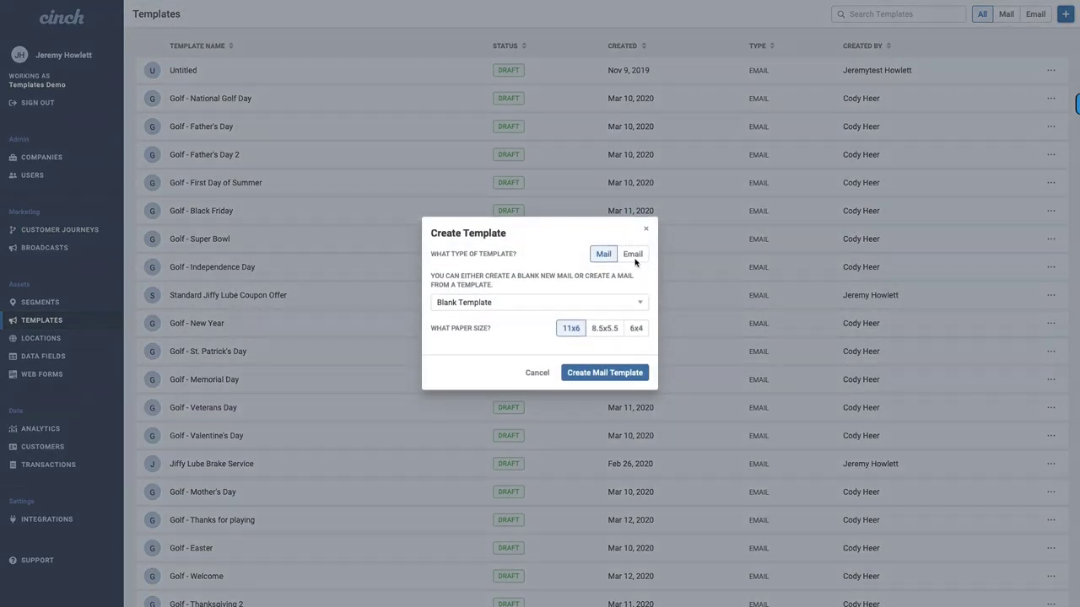
{"action": "left_click", "coordinate": [632, 257]}
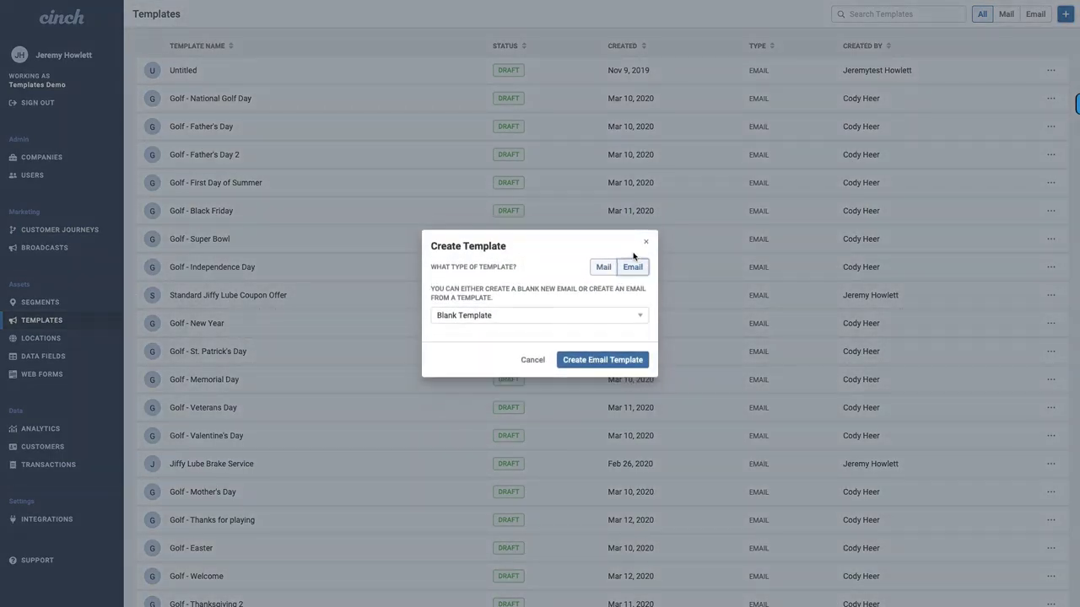
{"action": "left_click", "coordinate": [600, 360]}
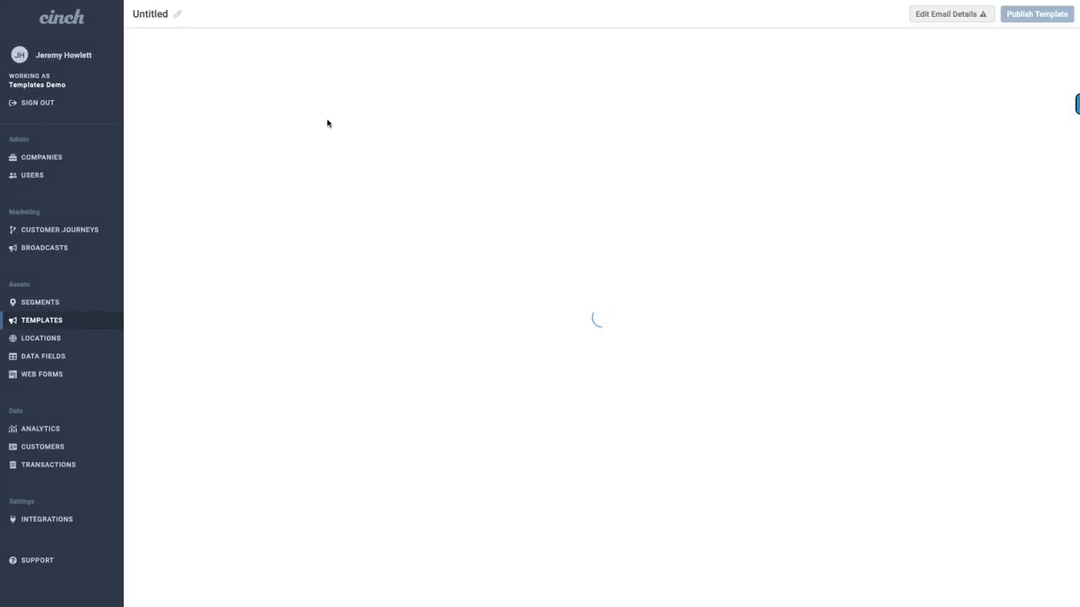
Step: Rename the untitled email template as "Shipping Notification"
{"action": "left_click", "coordinate": [179, 13]}
{"action": "double_click", "coordinate": [188, 15]}
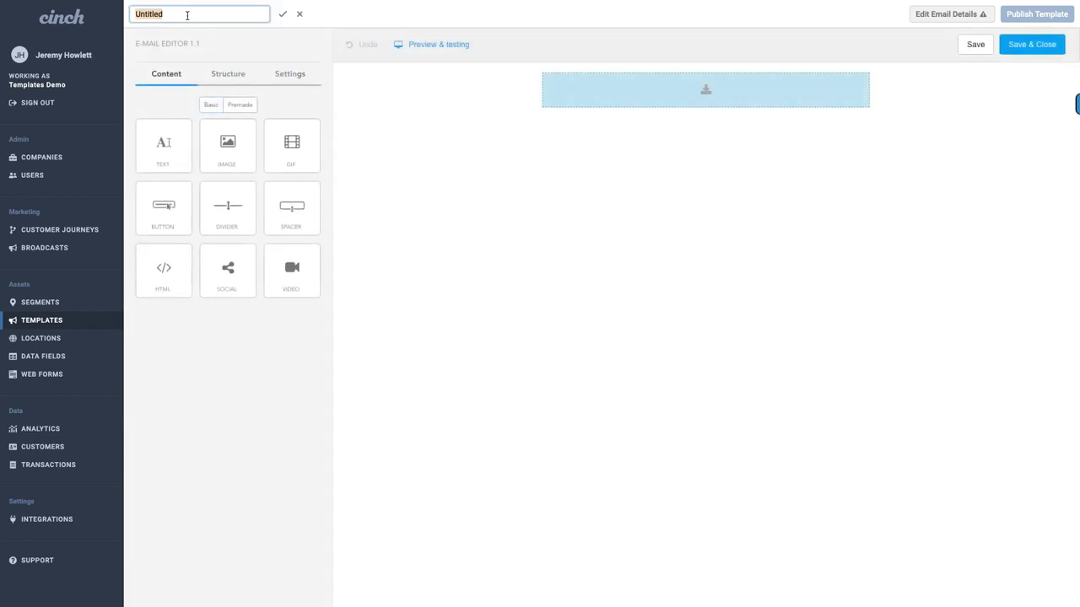
{"action": "key", "text": "BackSpace"}
{"action": "type", "text": "Shipping Notification"}
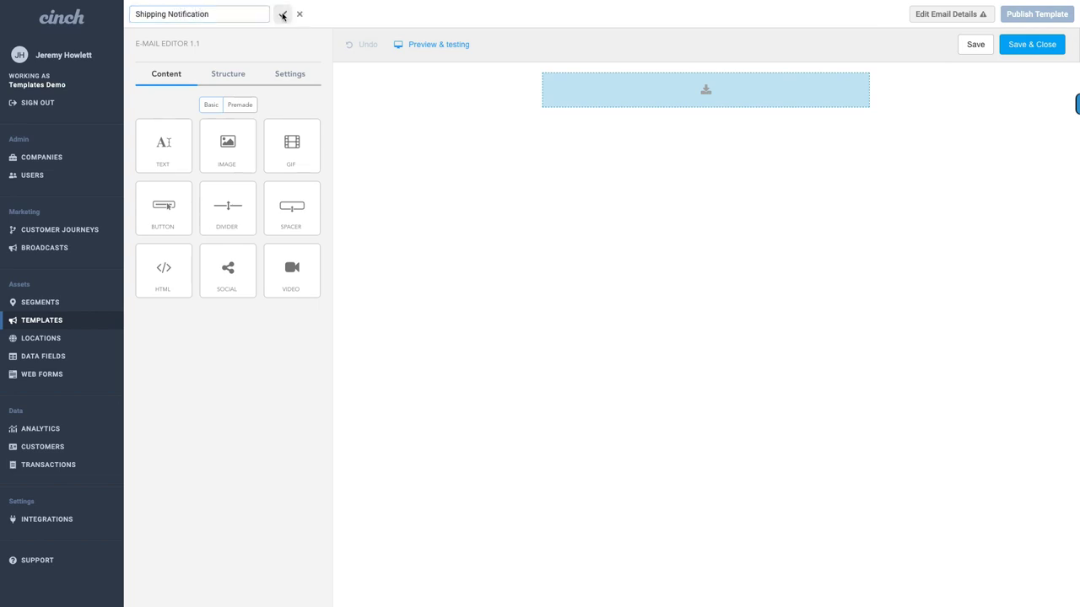
{"action": "left_click", "coordinate": [283, 15]}
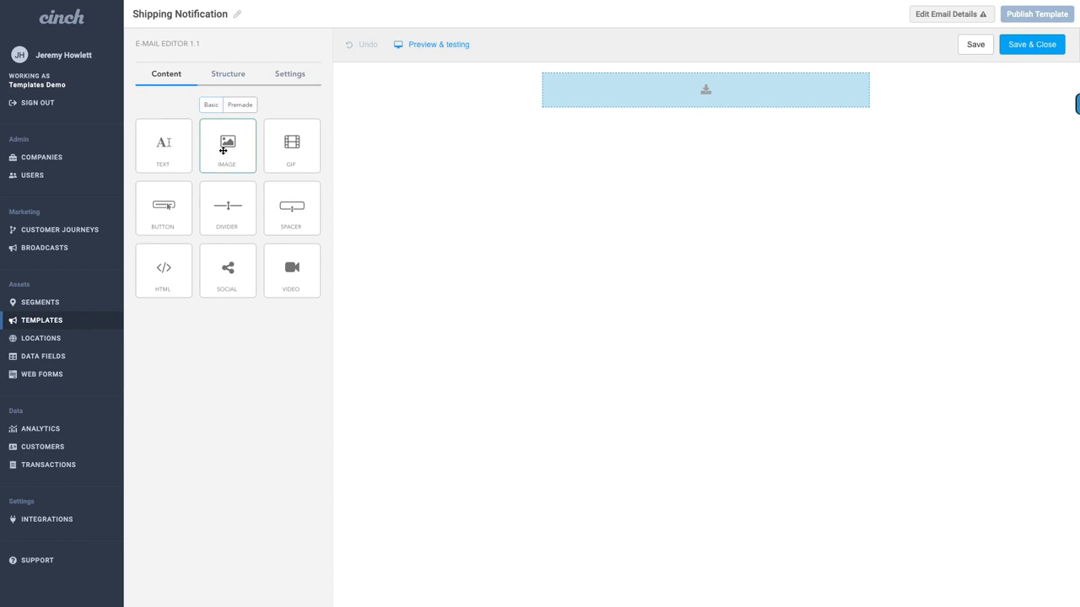
Step: Add an image block with a text block below it, and format the placeholder text as Heading 1
{"action": "left_click_drag", "start_coordinate": [226, 144], "coordinate": [603, 90]}
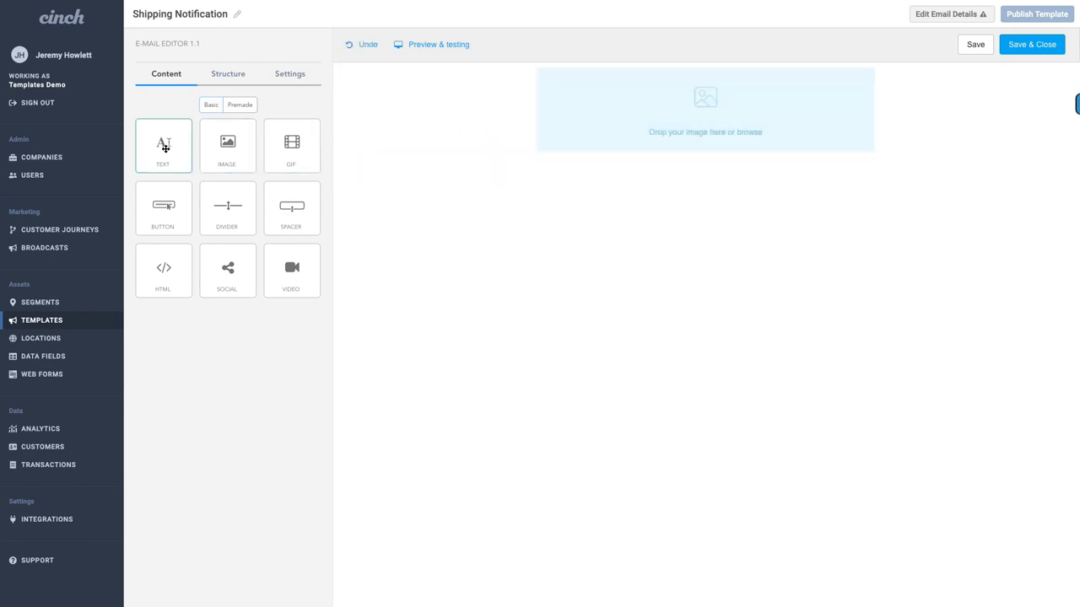
{"action": "left_click_drag", "start_coordinate": [164, 145], "coordinate": [667, 177]}
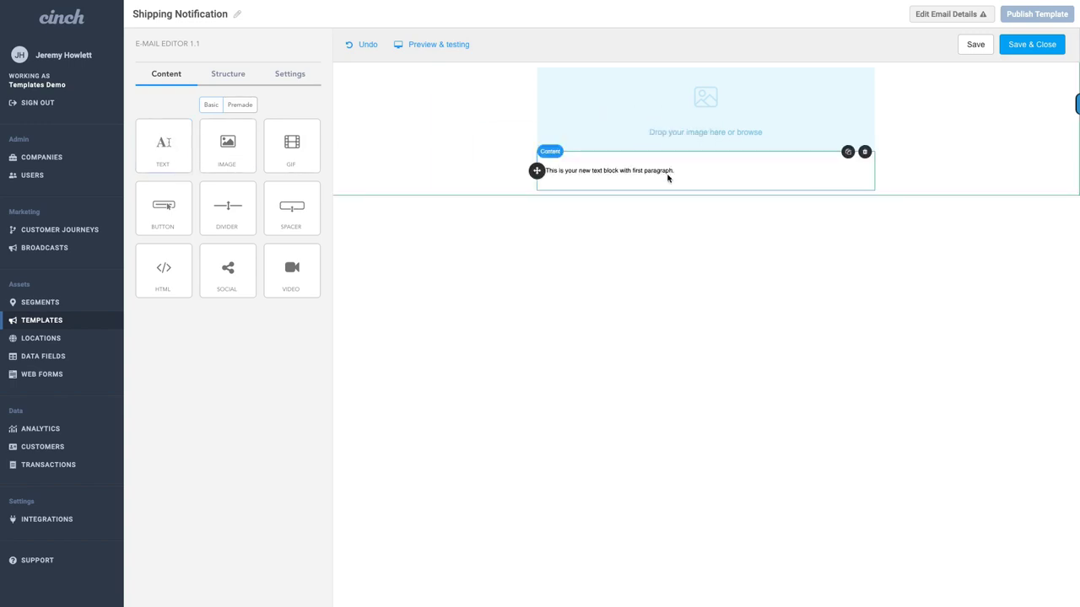
{"action": "left_click", "coordinate": [683, 172]}
{"action": "triple_click", "coordinate": [682, 171]}
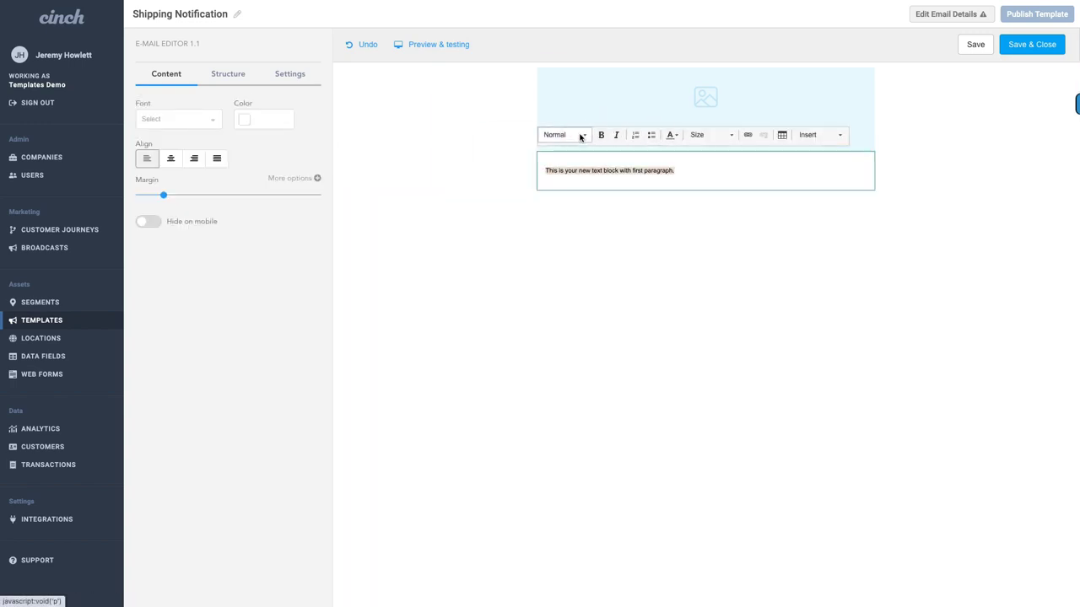
{"action": "left_click", "coordinate": [585, 136]}
{"action": "left_click", "coordinate": [583, 135]}
{"action": "left_click", "coordinate": [584, 135]}
{"action": "left_click", "coordinate": [571, 183]}
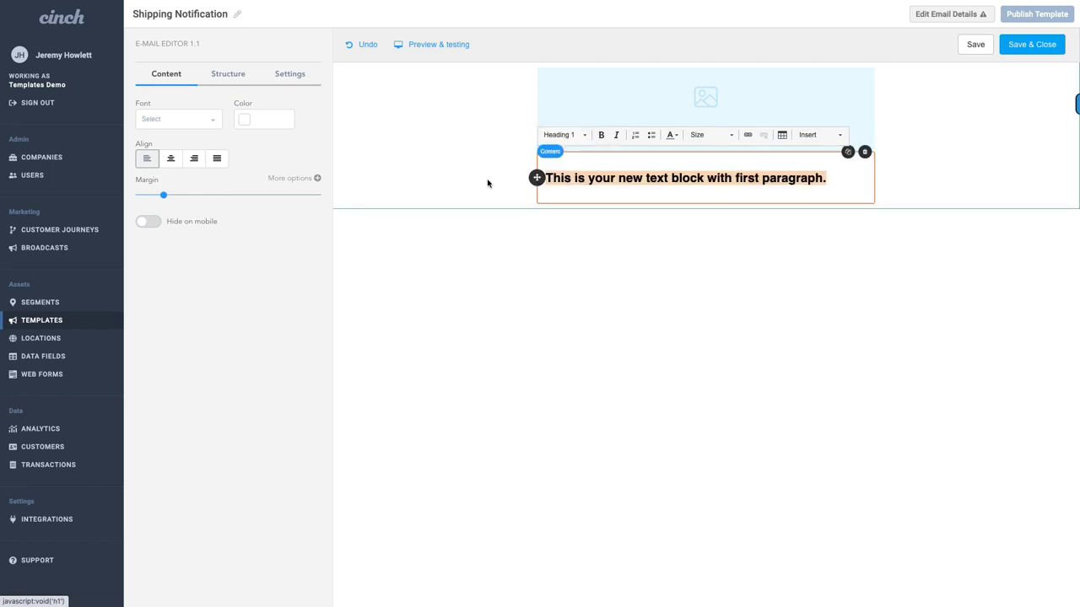
Step: Replace the placeholder heading with "Your" followed by the Item merge field from Transaction Detail
{"action": "type", "text": "Your "}
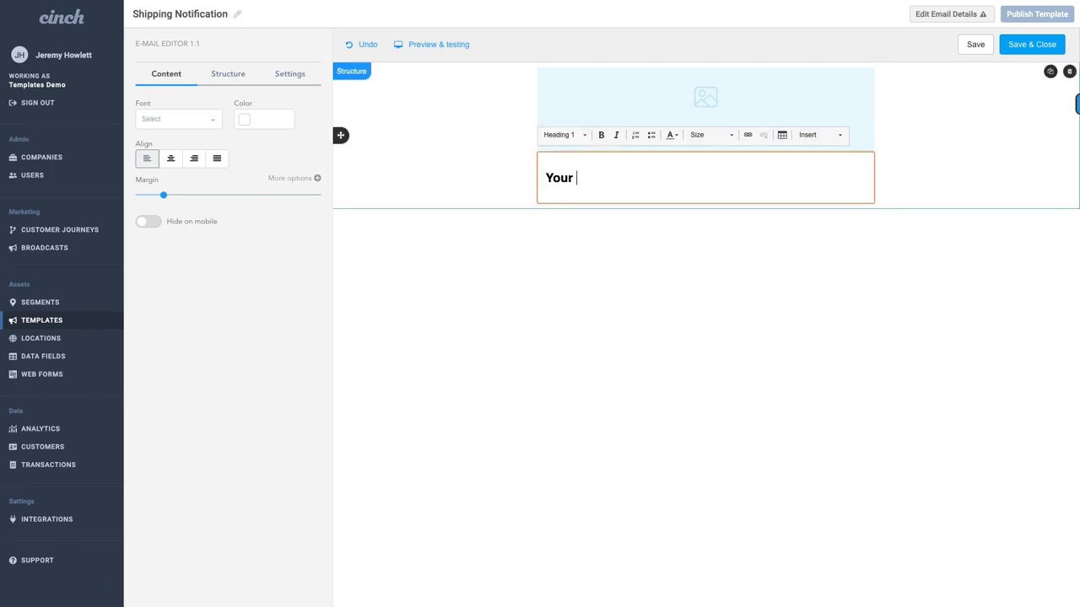
{"action": "type", "text": "items"}
{"action": "key", "text": "BackSpace"}
{"action": "key", "text": "BackSpace"}
{"action": "left_click", "coordinate": [822, 135]}
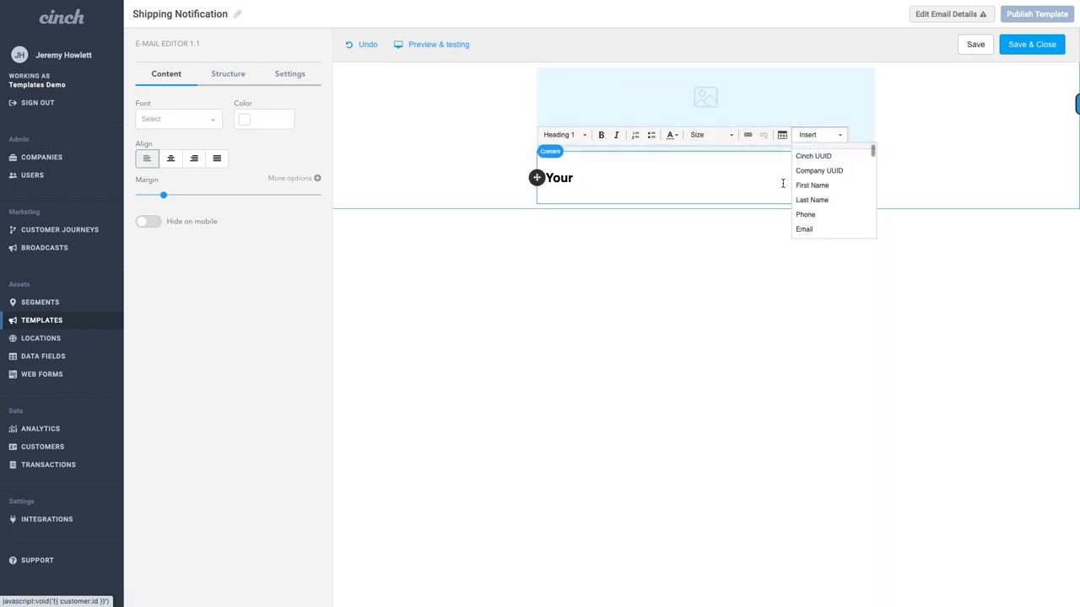
{"action": "scroll", "coordinate": [843, 200], "scroll_direction": "down", "scroll_amount": 1}
{"action": "scroll", "coordinate": [844, 200], "scroll_direction": "down", "scroll_amount": 10}
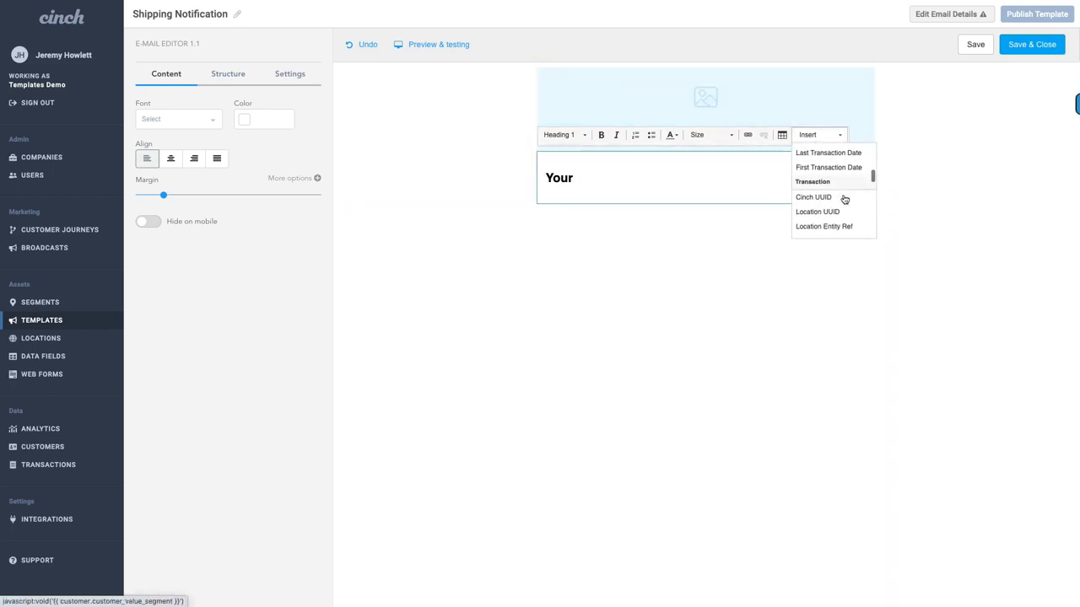
{"action": "scroll", "coordinate": [844, 200], "scroll_direction": "down", "scroll_amount": 4}
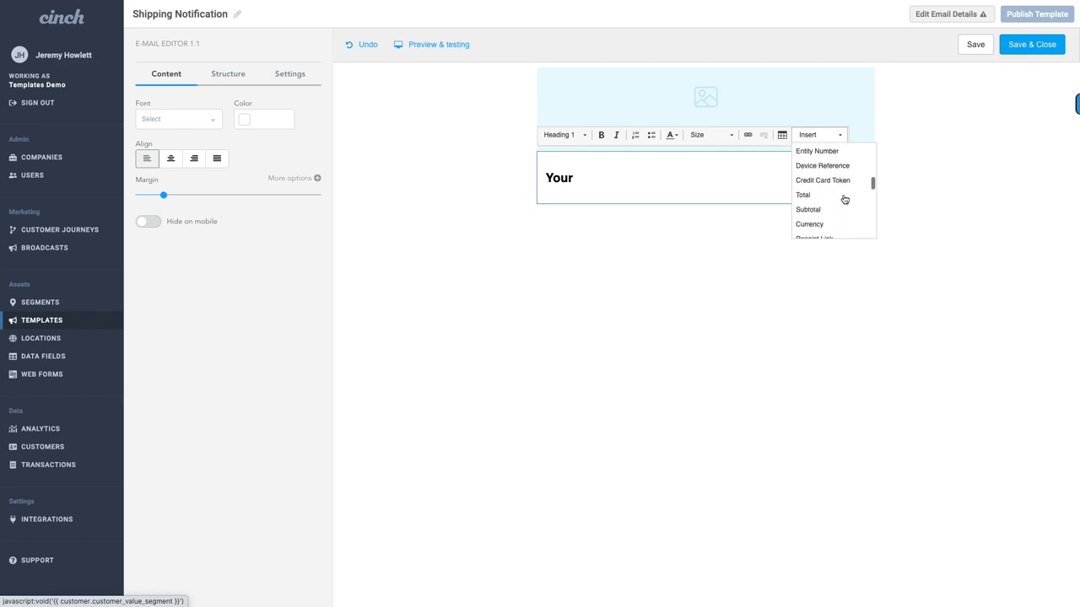
{"action": "scroll", "coordinate": [845, 200], "scroll_direction": "down", "scroll_amount": 4}
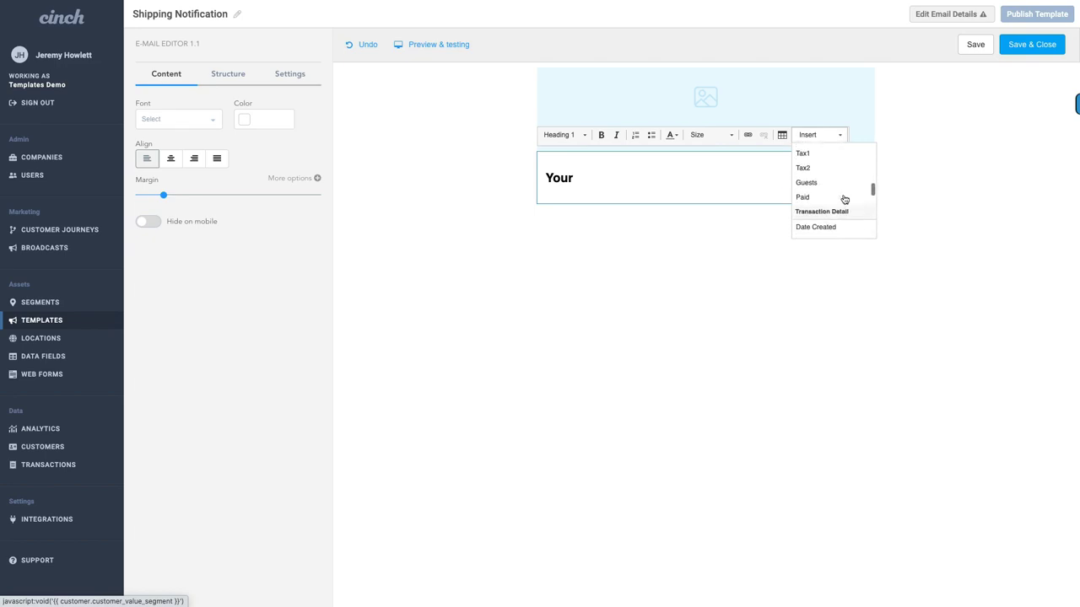
{"action": "scroll", "coordinate": [844, 200], "scroll_direction": "down", "scroll_amount": 5}
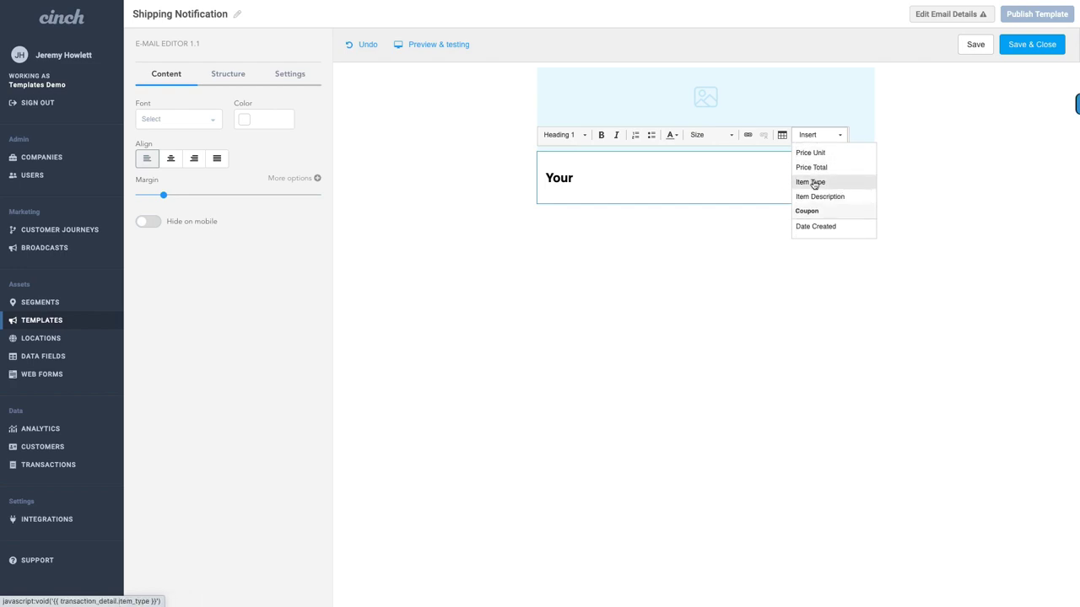
{"action": "scroll", "coordinate": [840, 193], "scroll_direction": "up", "scroll_amount": 3}
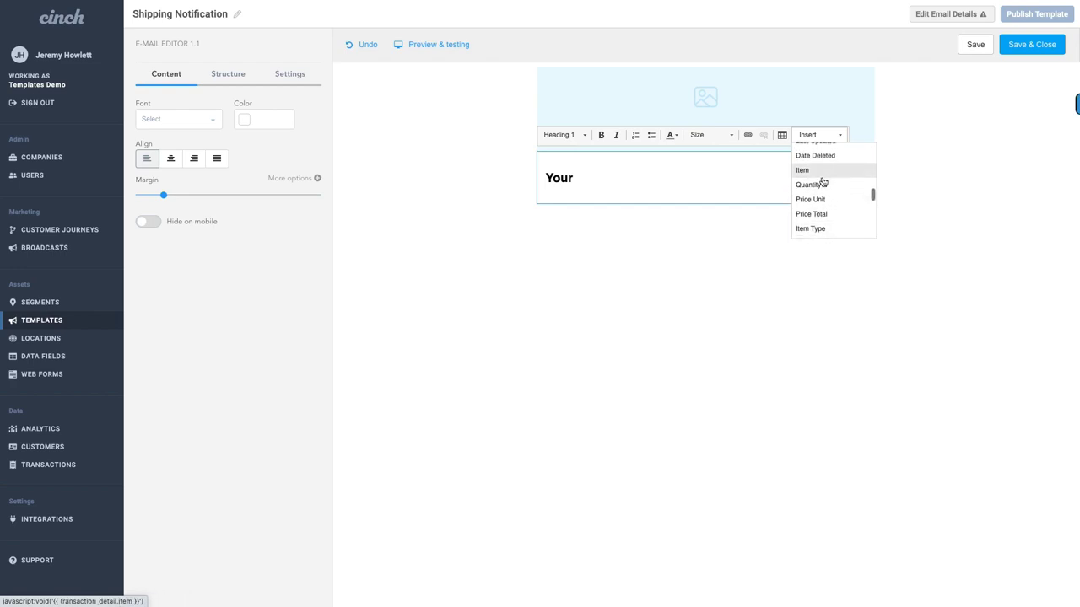
{"action": "left_click", "coordinate": [827, 172]}
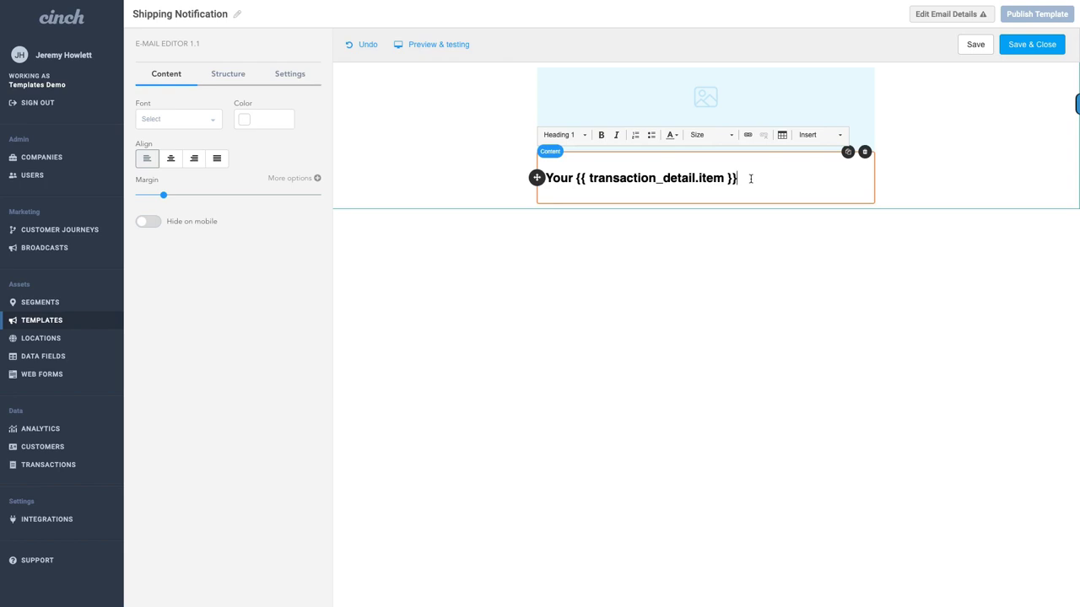
Step: Complete the heading with "has shipped" after the item merge field and center-align it
{"action": "type", "text": "has shipped"}
{"action": "left_click", "coordinate": [171, 159]}
Step: Add a text block below the heading and replace its placeholder with "We are excited to let you know that your products have shipped via"
{"action": "left_click", "coordinate": [166, 76]}
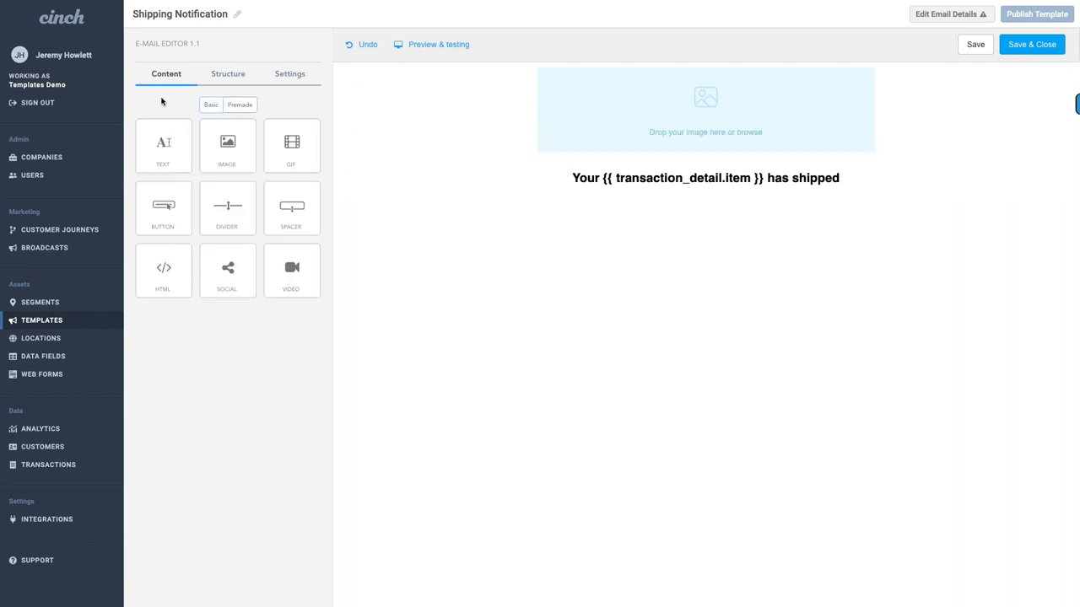
{"action": "left_click_drag", "start_coordinate": [163, 145], "coordinate": [679, 224]}
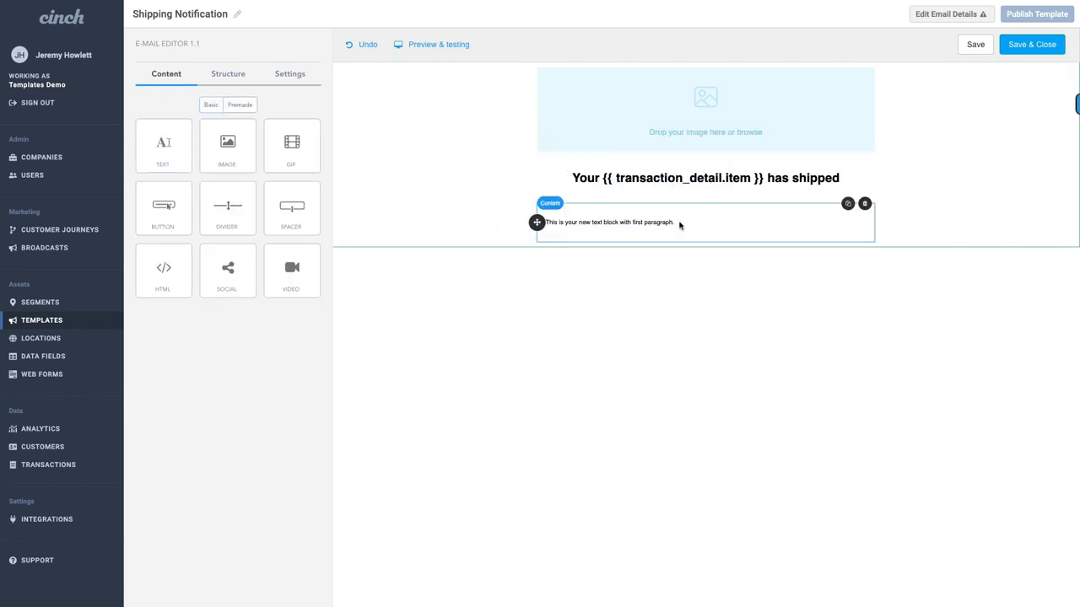
{"action": "left_click", "coordinate": [682, 222]}
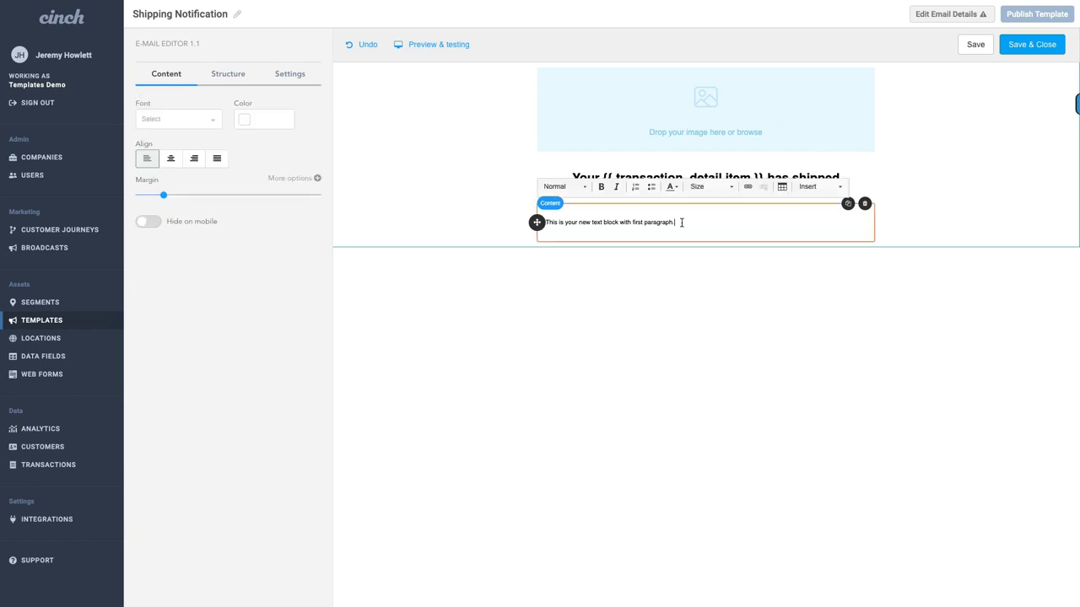
{"action": "triple_click", "coordinate": [681, 221]}
{"action": "type", "text": "We are excited to let you know that your "}
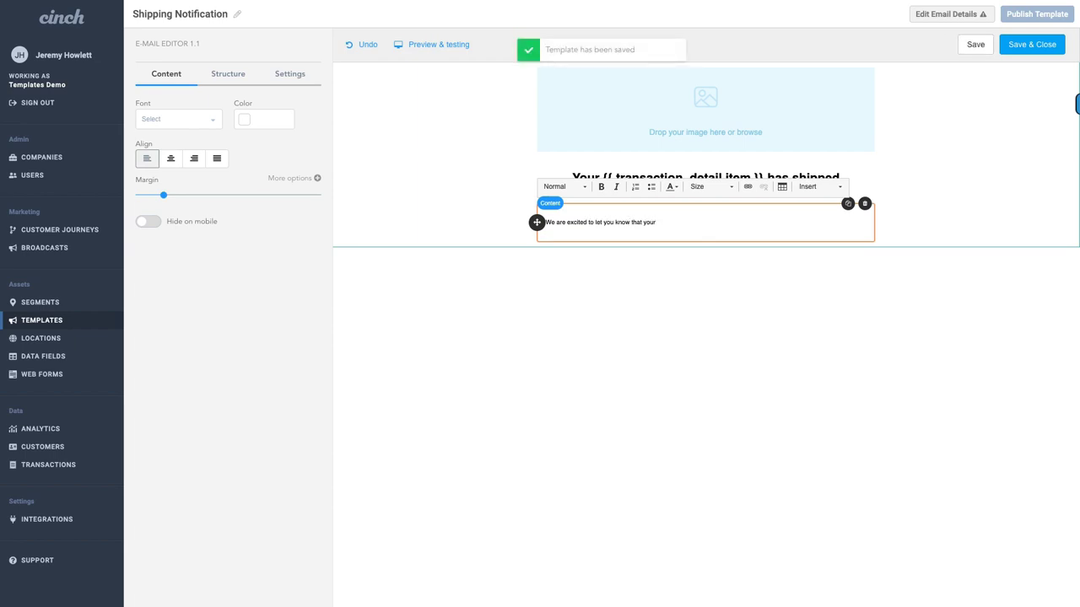
{"action": "type", "text": "products have shipped"}
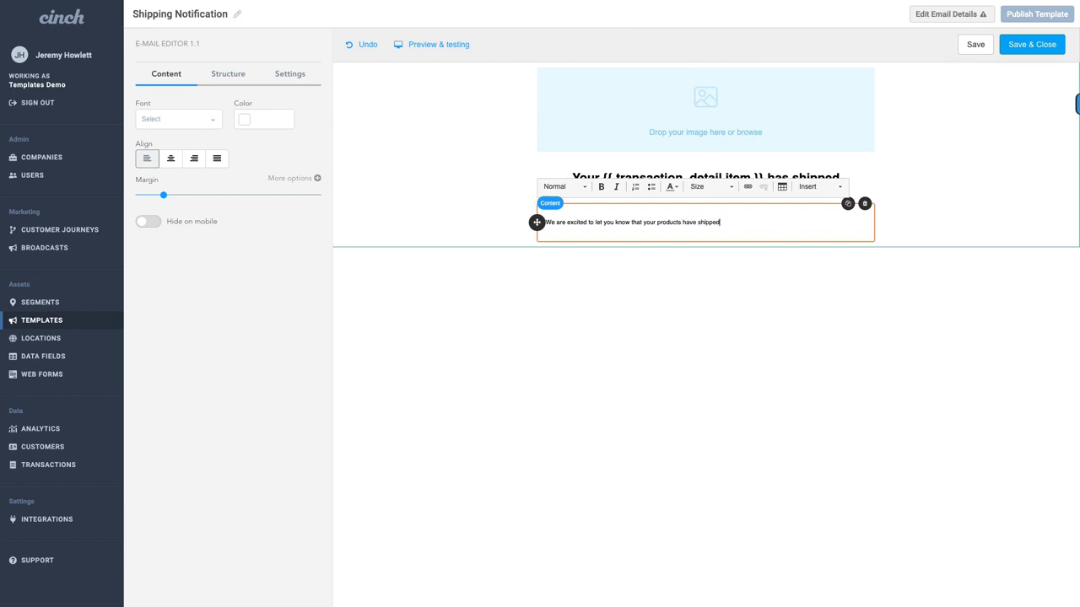
{"action": "type", "text": " via"}
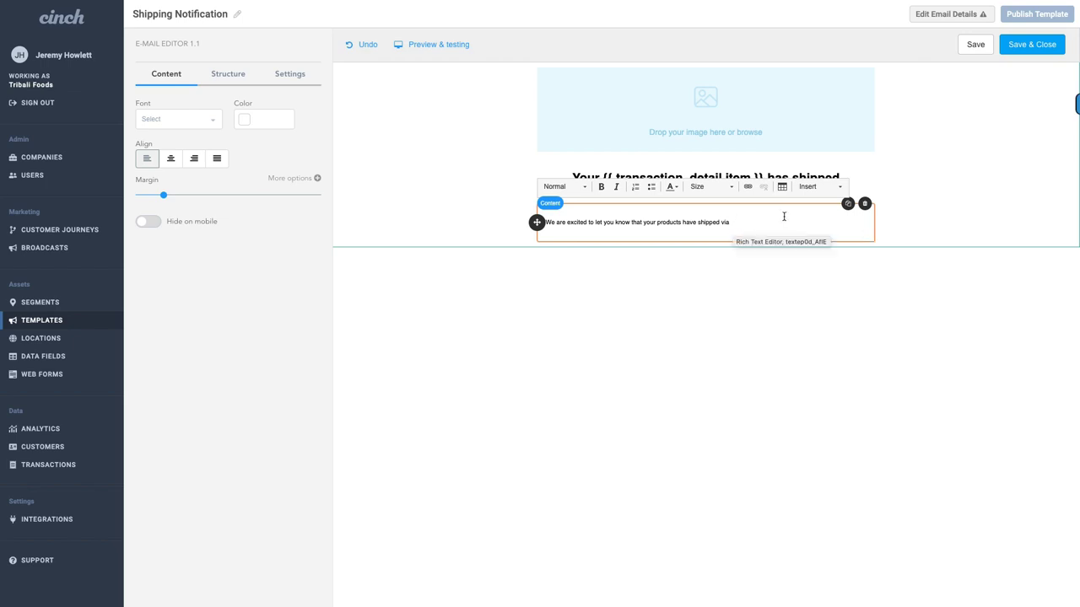
Step: Insert the transaction's tracking company merge field after "via" in the shipping message
{"action": "left_click", "coordinate": [837, 188]}
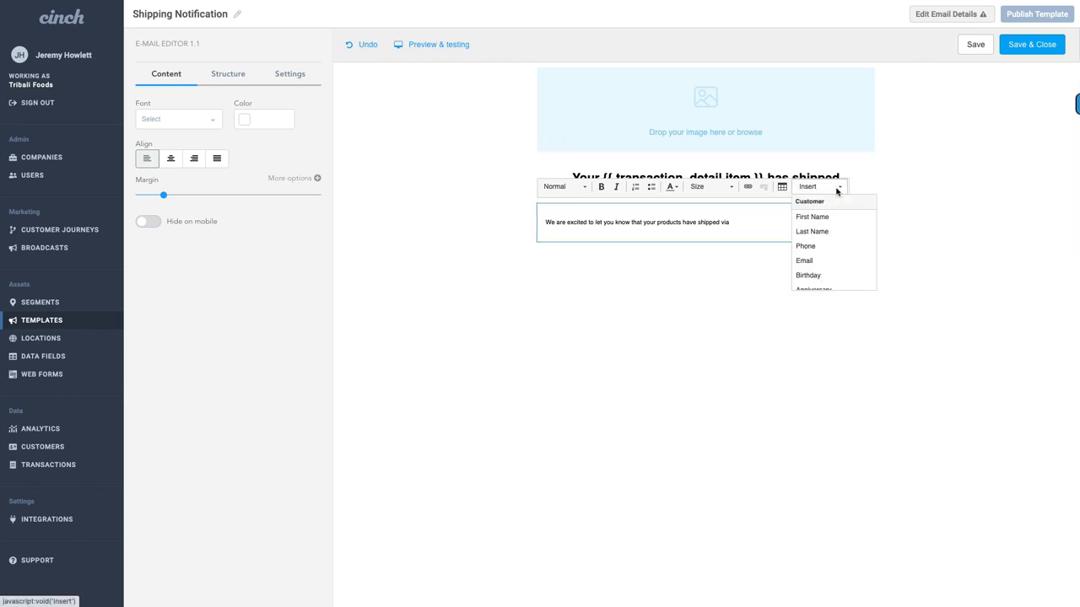
{"action": "scroll", "coordinate": [819, 252], "scroll_direction": "down", "scroll_amount": 10}
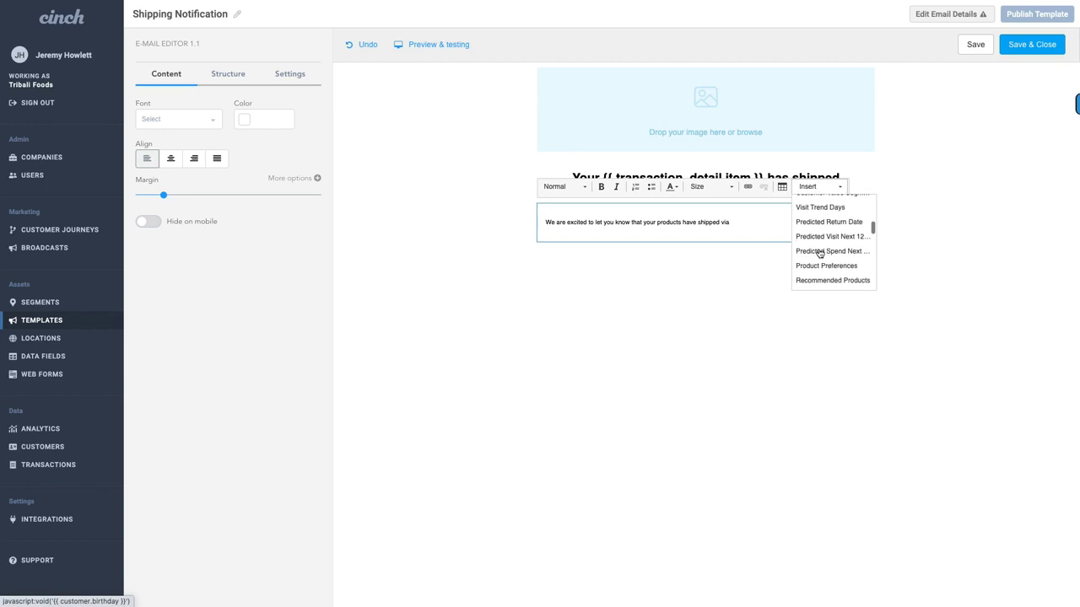
{"action": "scroll", "coordinate": [819, 253], "scroll_direction": "down", "scroll_amount": 10}
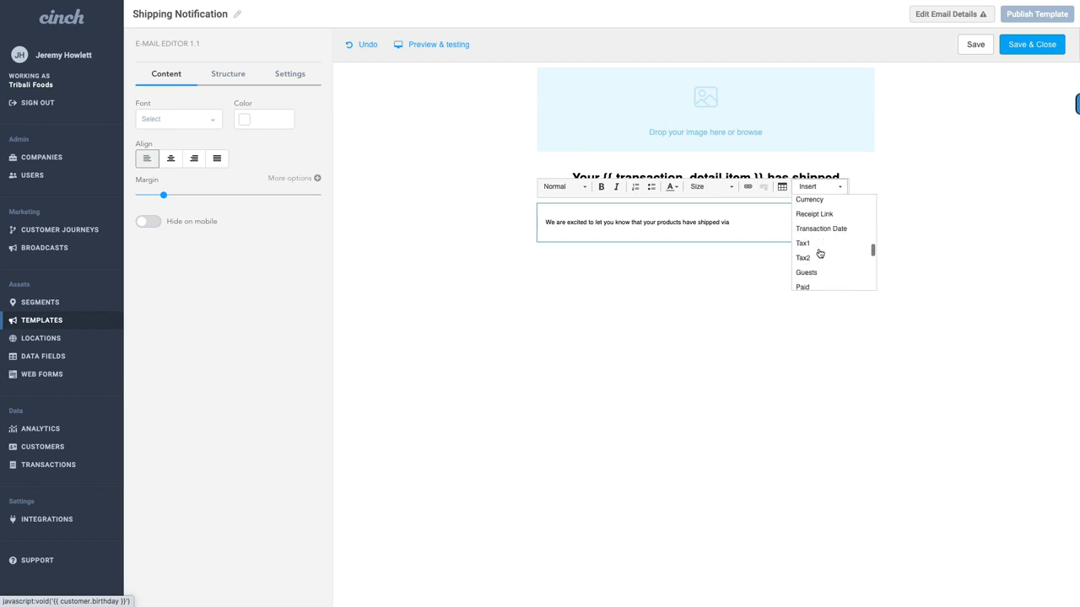
{"action": "scroll", "coordinate": [819, 253], "scroll_direction": "down", "scroll_amount": 5}
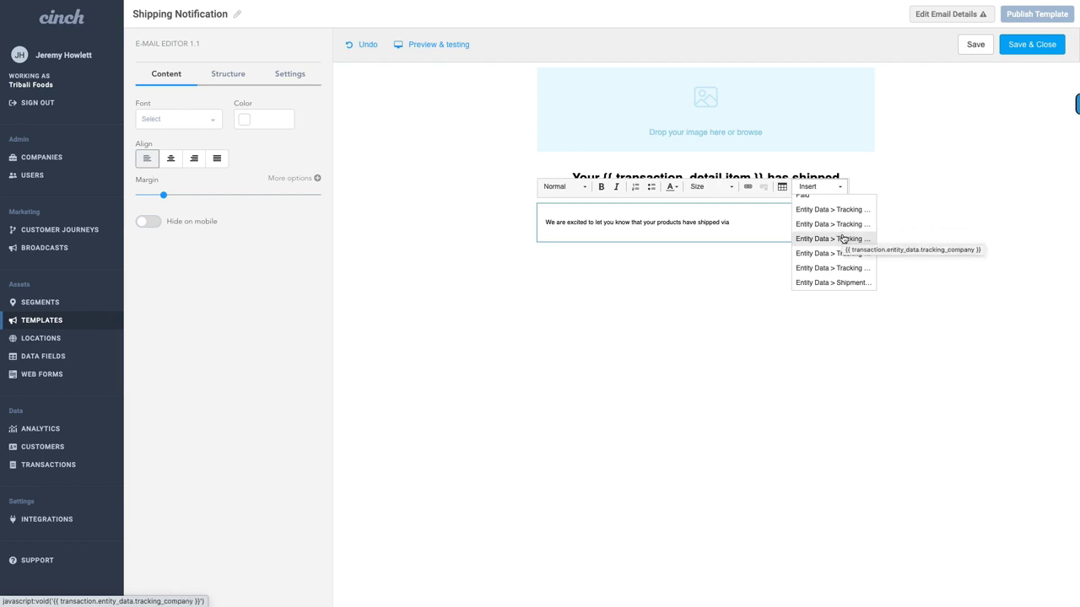
{"action": "left_click", "coordinate": [843, 240]}
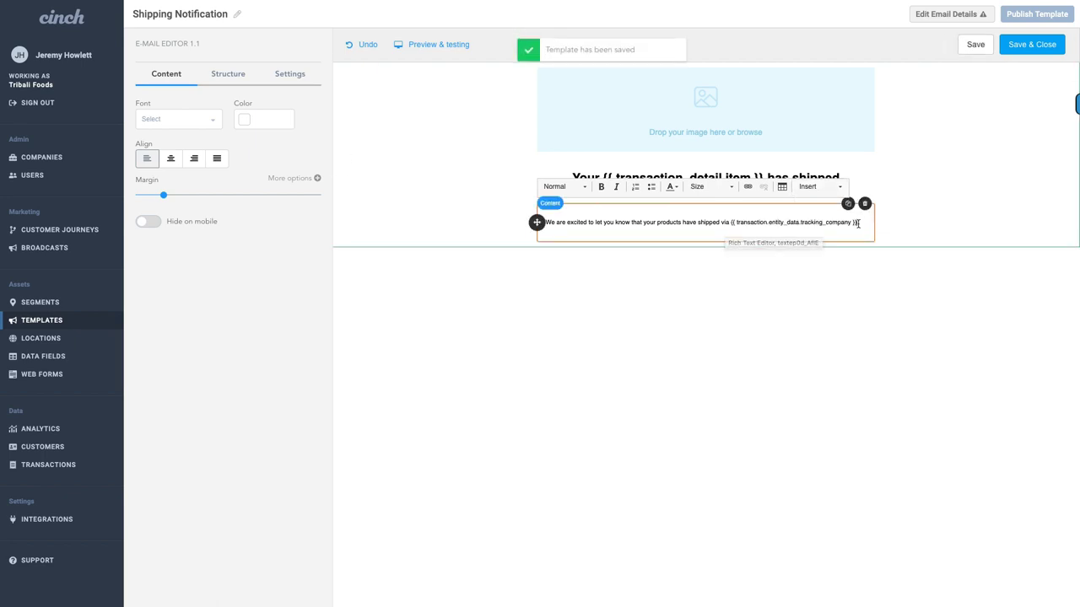
Step: Continue the message with "and your tracking number is" followed by the transaction's tracking number merge field
{"action": "type", "text": "and you"}
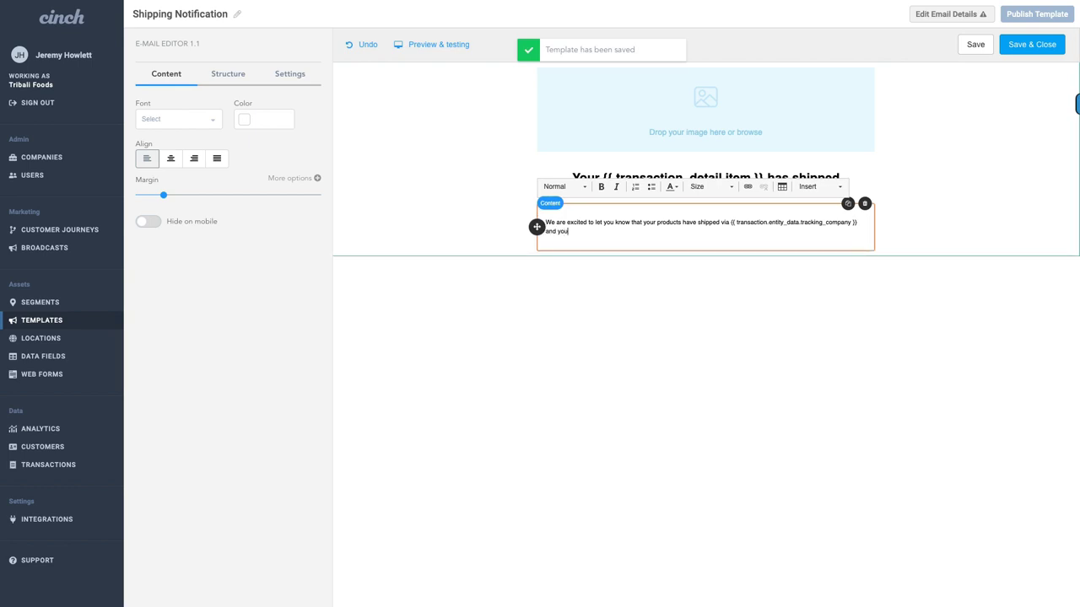
{"action": "type", "text": "r tracking number is"}
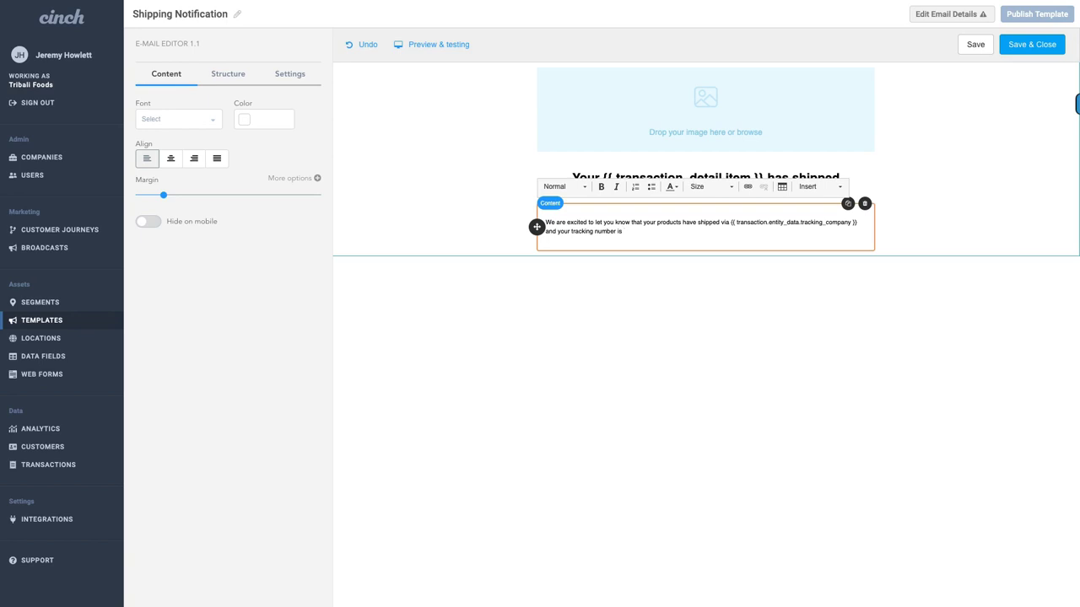
{"action": "left_click", "coordinate": [836, 188]}
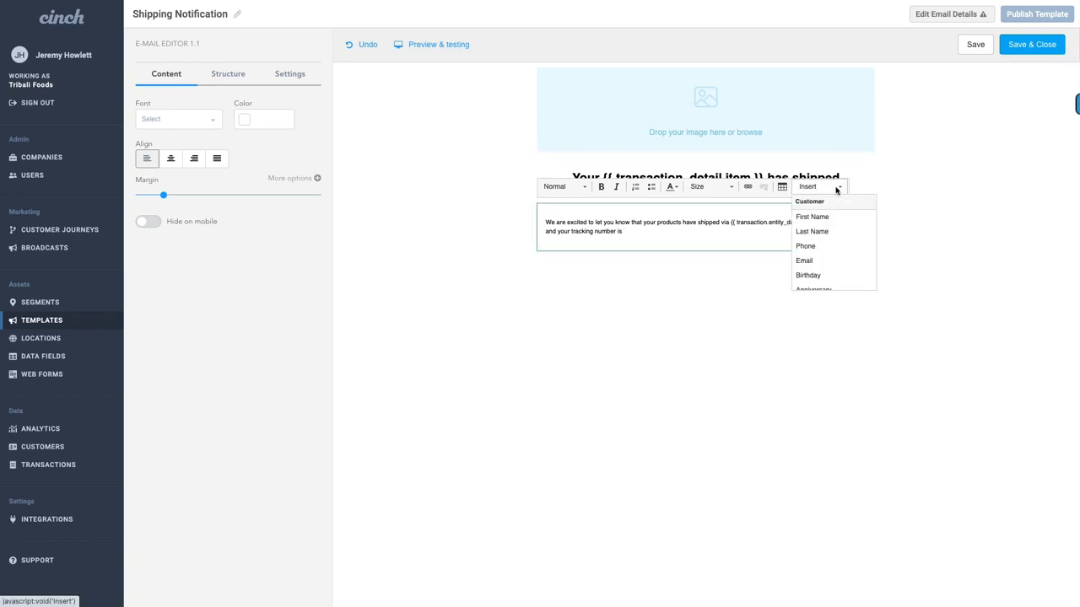
{"action": "scroll", "coordinate": [841, 239], "scroll_direction": "down", "scroll_amount": 5}
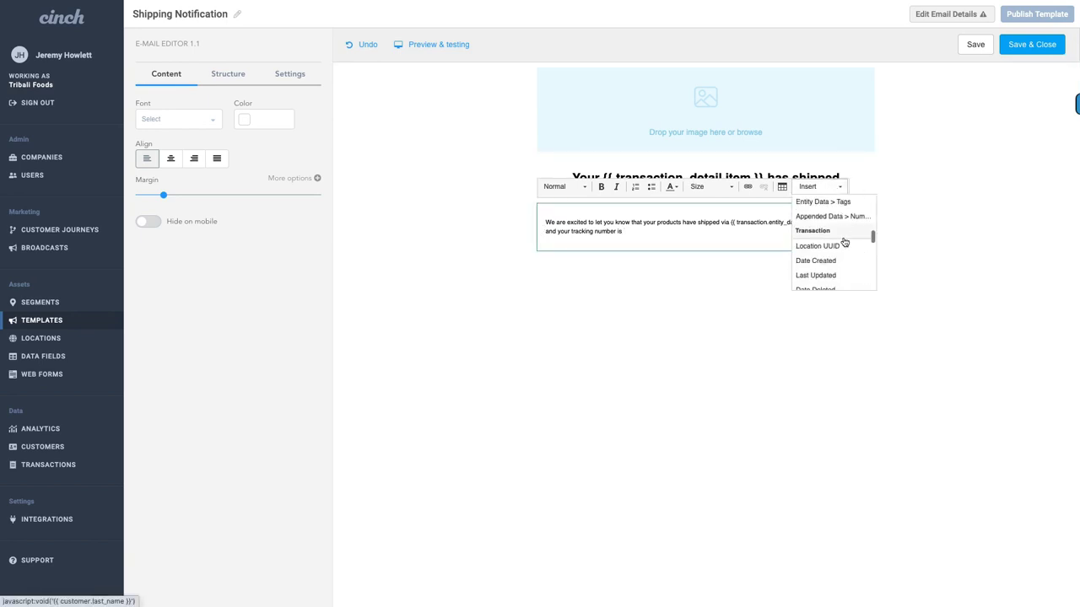
{"action": "scroll", "coordinate": [843, 242], "scroll_direction": "down", "scroll_amount": 5}
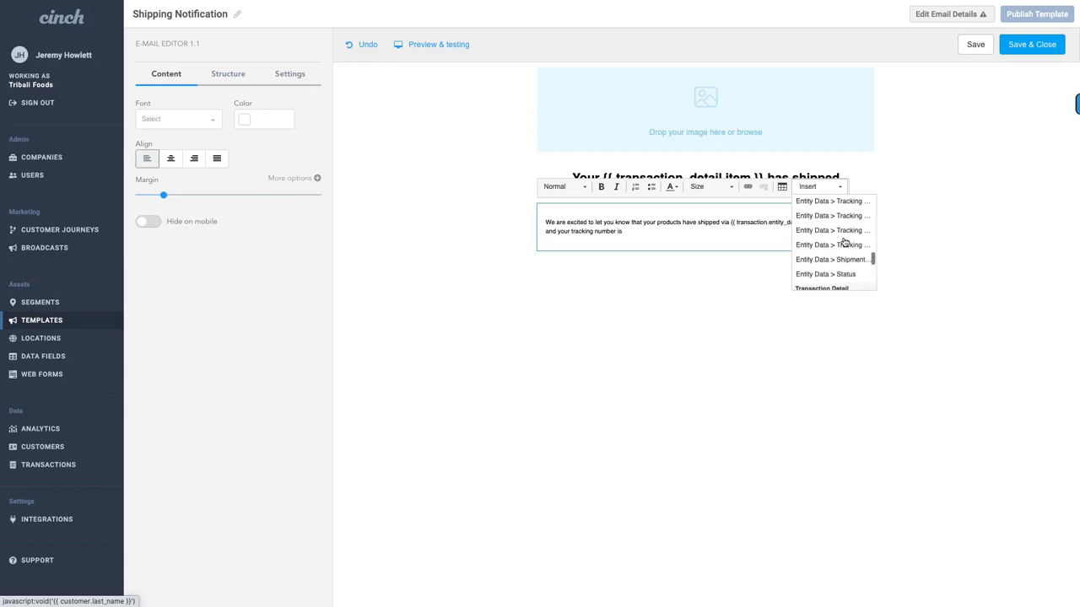
{"action": "scroll", "coordinate": [849, 223], "scroll_direction": "up", "scroll_amount": 1}
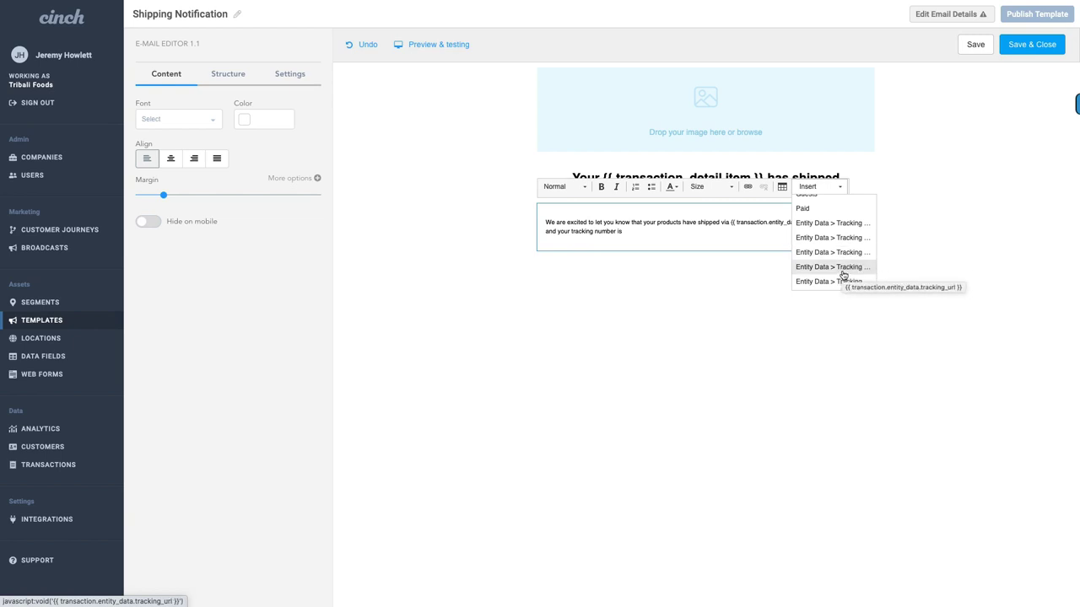
{"action": "scroll", "coordinate": [844, 270], "scroll_direction": "down", "scroll_amount": 2}
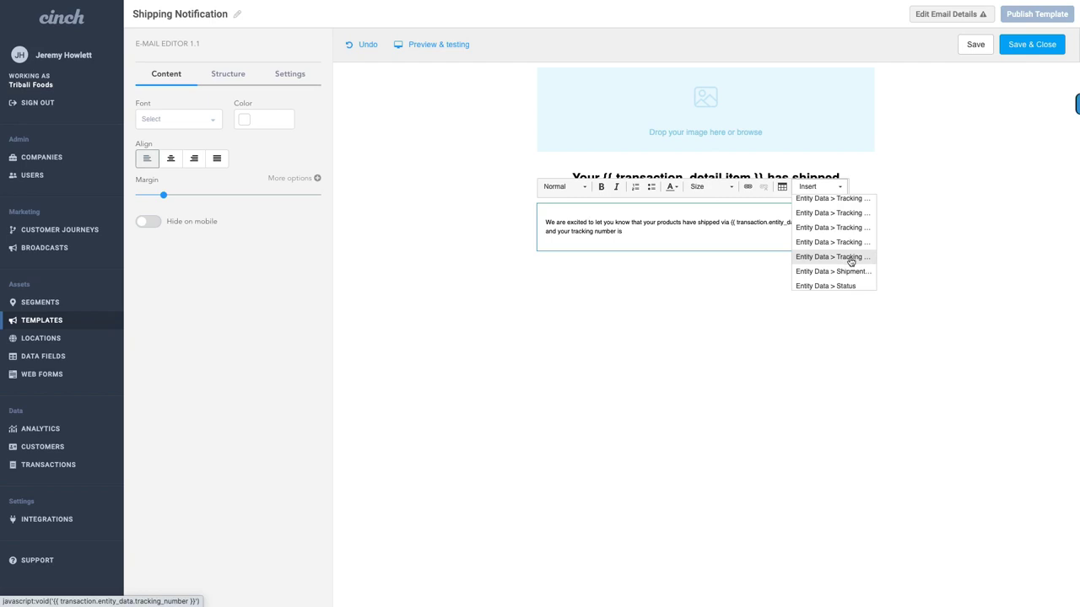
{"action": "left_click", "coordinate": [852, 257]}
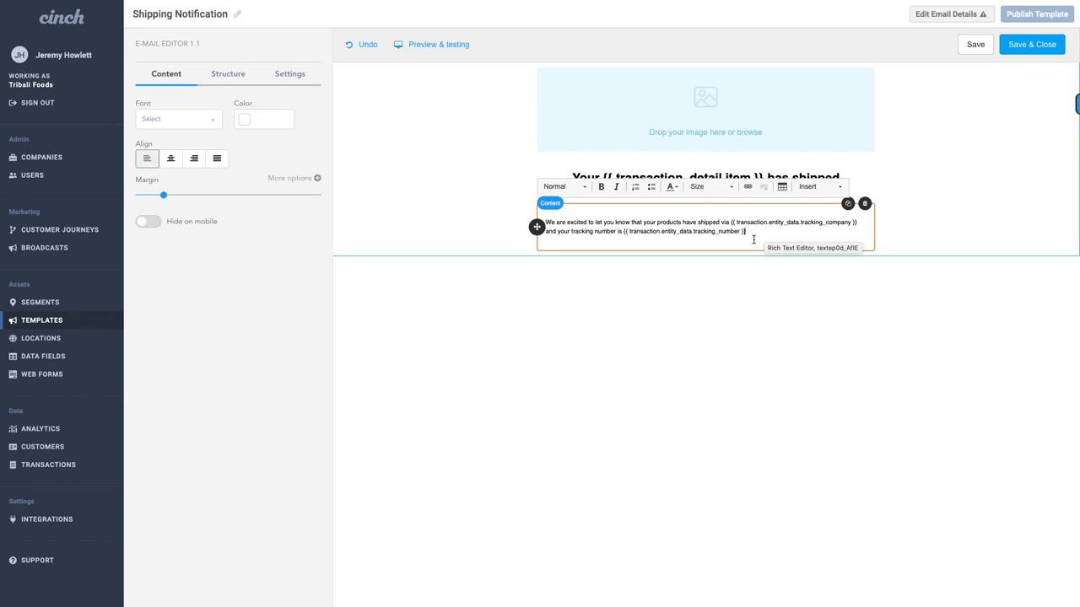
Step: Insert the transaction's tracking URL merge field a few lines below the shipping message
{"action": "left_click_drag", "start_coordinate": [746, 232], "coordinate": [622, 231]}
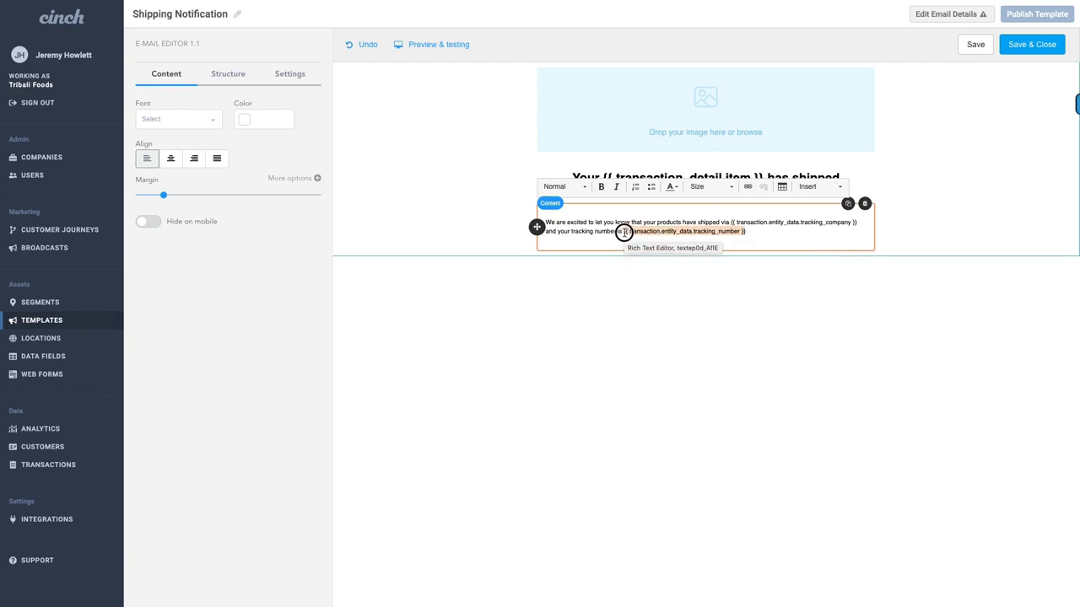
{"action": "left_click", "coordinate": [787, 236]}
{"action": "key", "text": "Return"}
{"action": "key", "text": "Return"}
{"action": "key", "text": "Return"}
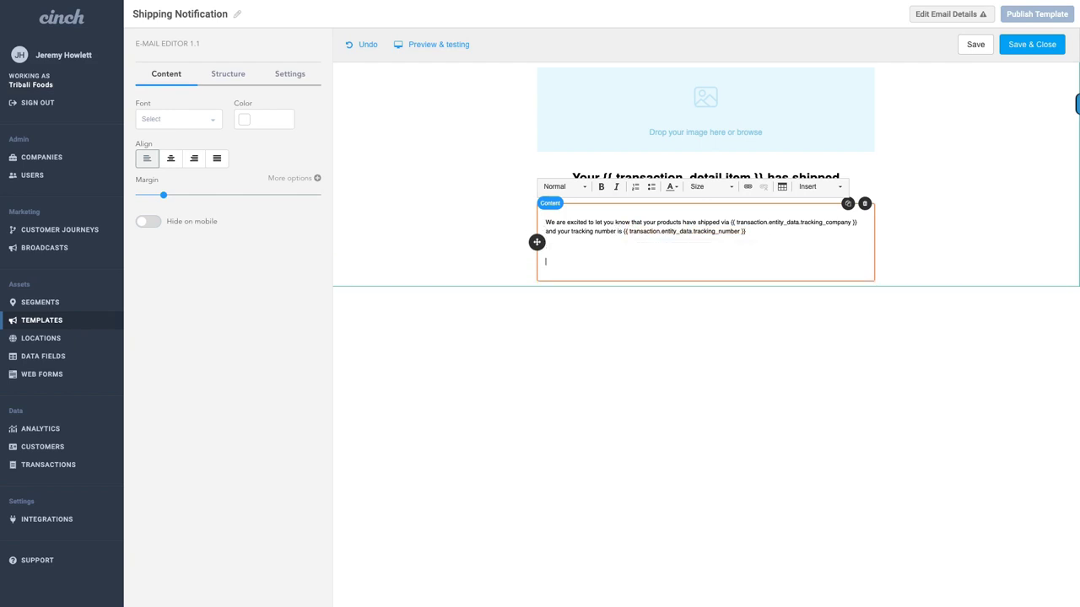
{"action": "left_click", "coordinate": [822, 188]}
{"action": "scroll", "coordinate": [831, 263], "scroll_direction": "down", "scroll_amount": 10}
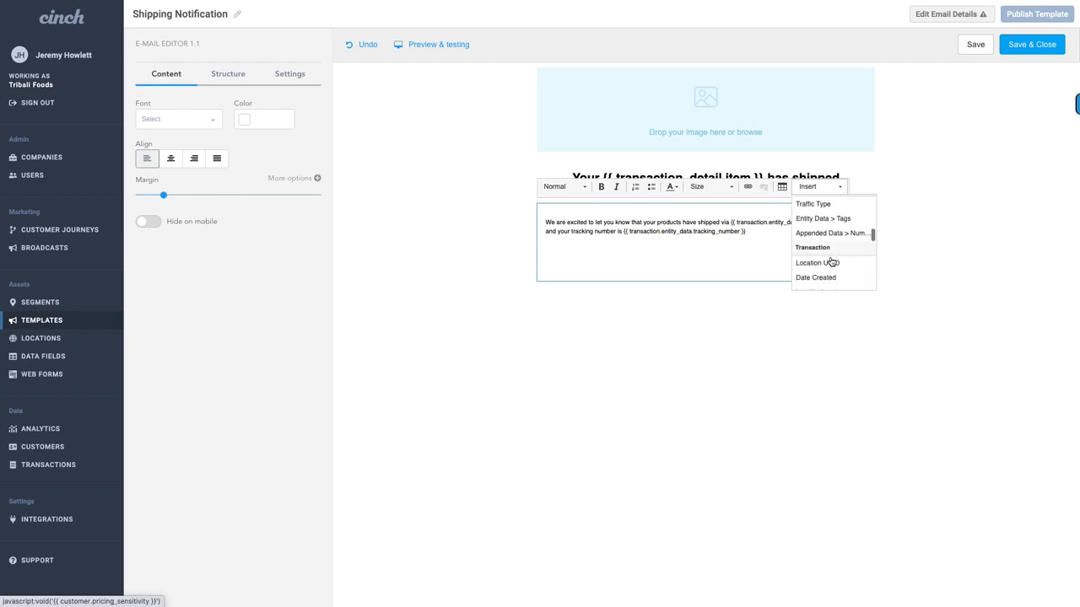
{"action": "scroll", "coordinate": [831, 262], "scroll_direction": "up", "scroll_amount": 3}
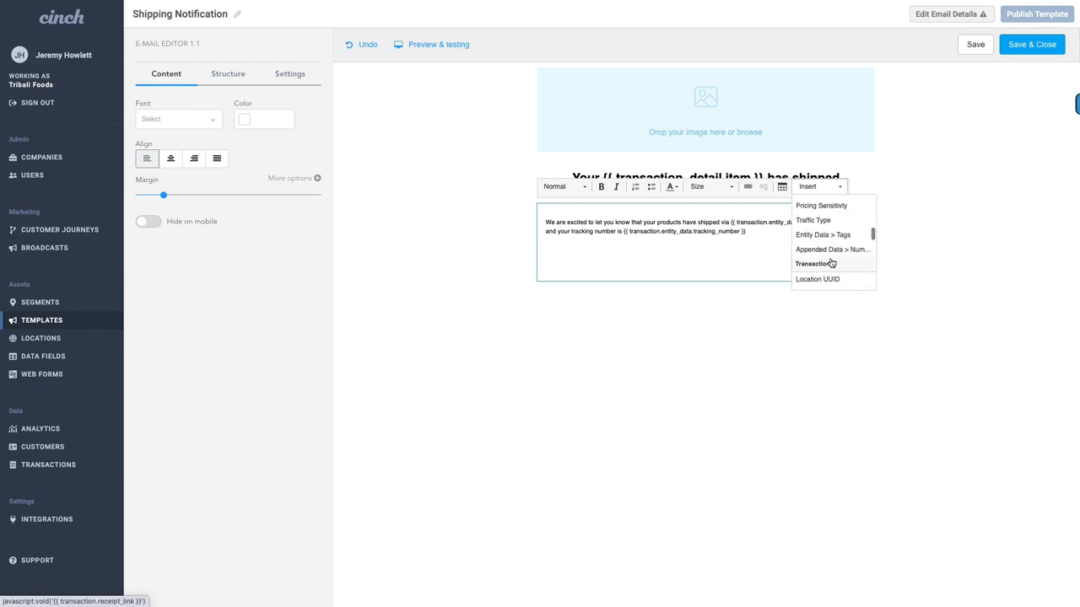
{"action": "scroll", "coordinate": [831, 263], "scroll_direction": "down", "scroll_amount": 5}
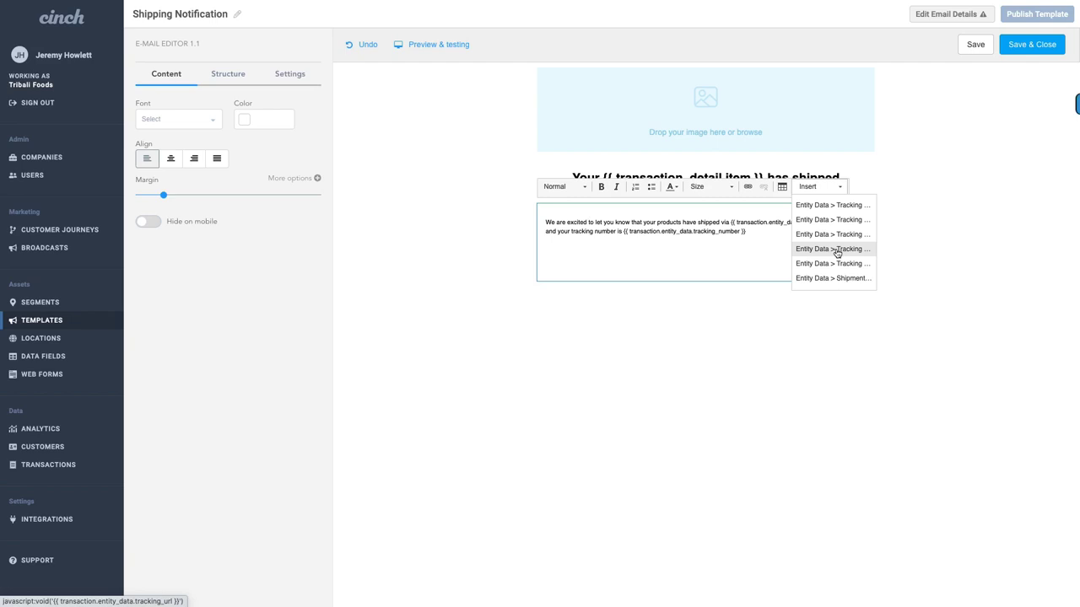
{"action": "left_click", "coordinate": [837, 251]}
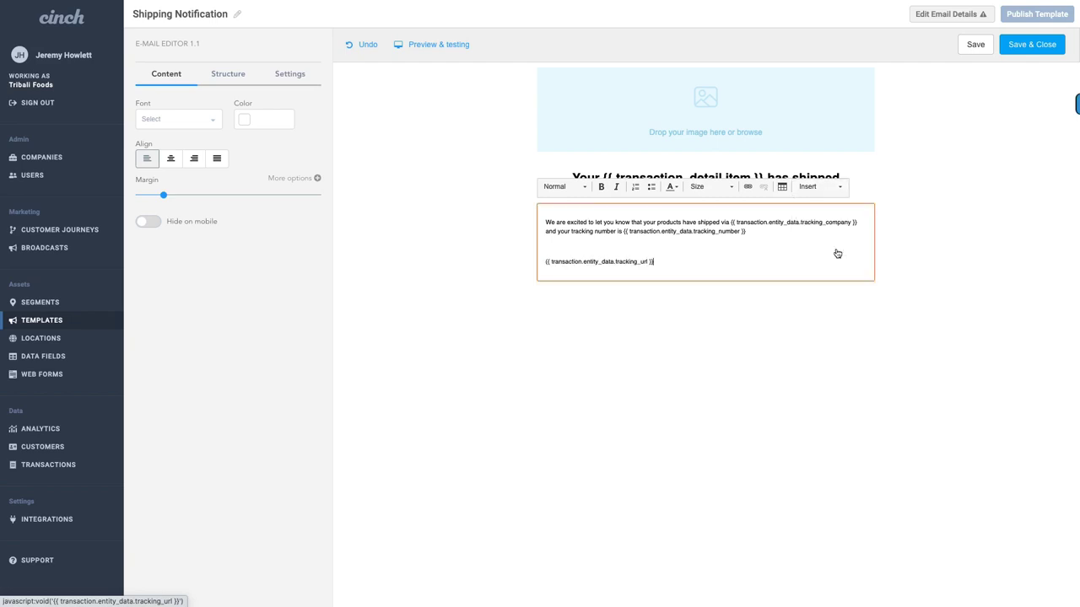
Step: Copy the tracking URL merge field and delete it from the text block
{"action": "left_click_drag", "start_coordinate": [659, 261], "coordinate": [545, 262]}
{"action": "left_click", "coordinate": [533, 264]}
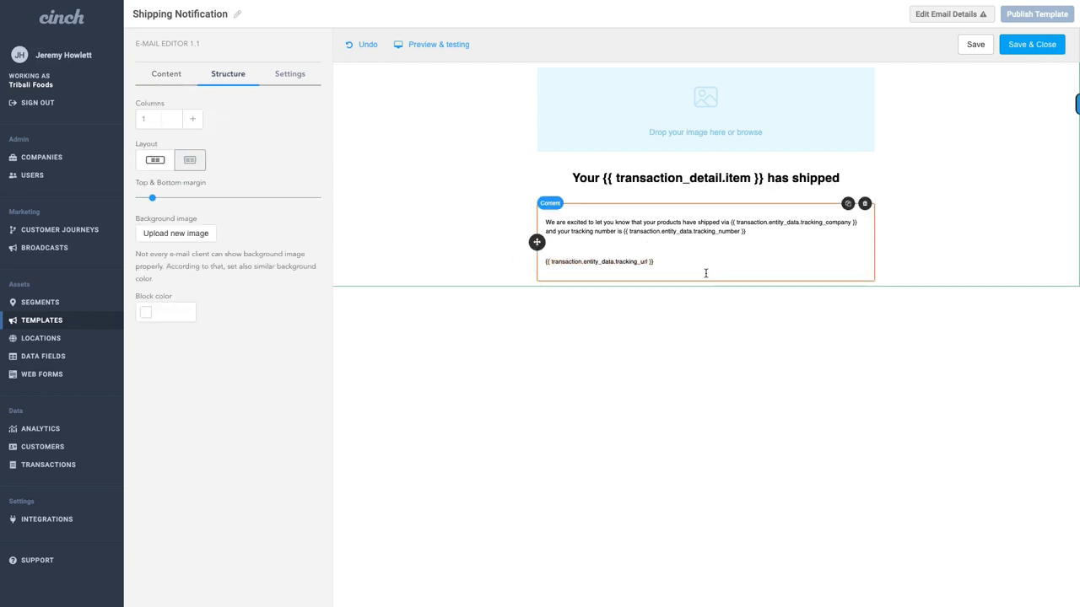
{"action": "left_click_drag", "start_coordinate": [658, 262], "coordinate": [547, 262]}
{"action": "left_click", "coordinate": [625, 250]}
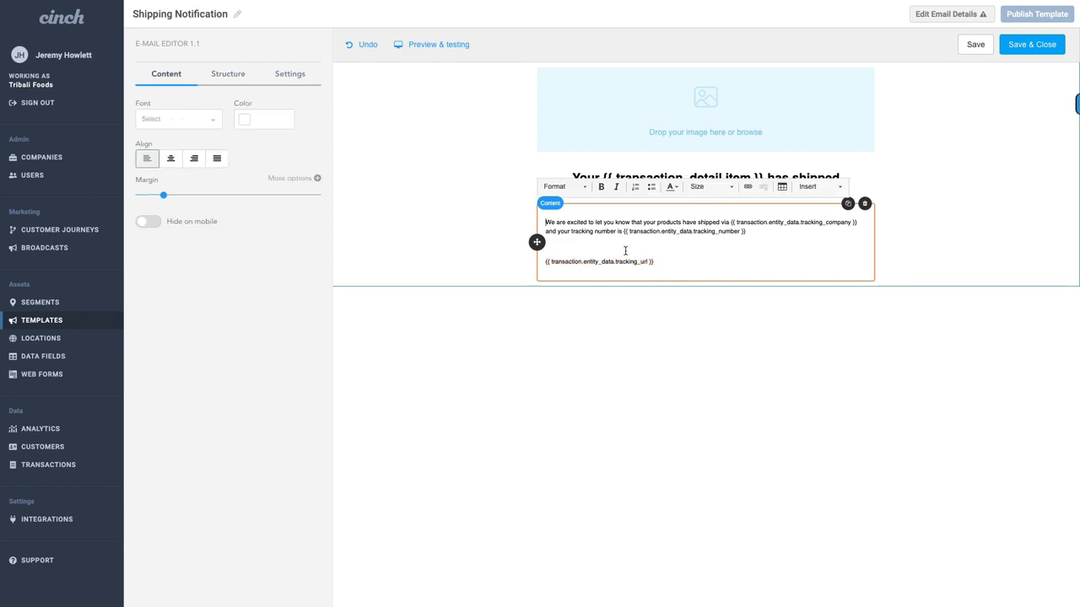
{"action": "left_click_drag", "start_coordinate": [660, 260], "coordinate": [545, 261]}
{"action": "key", "text": "ctrl+c"}
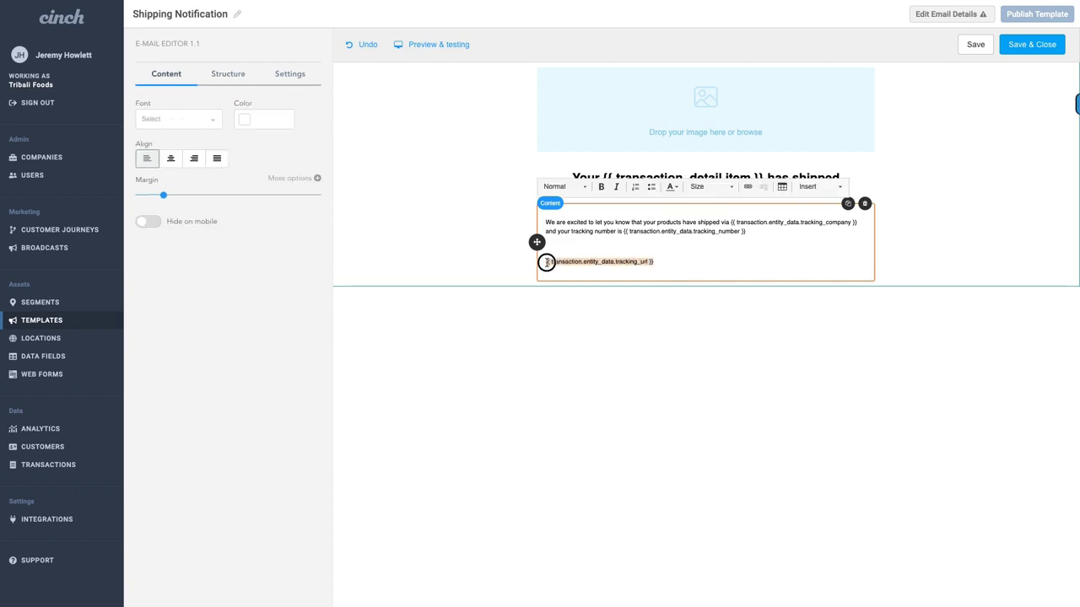
{"action": "key", "text": "BackSpace"}
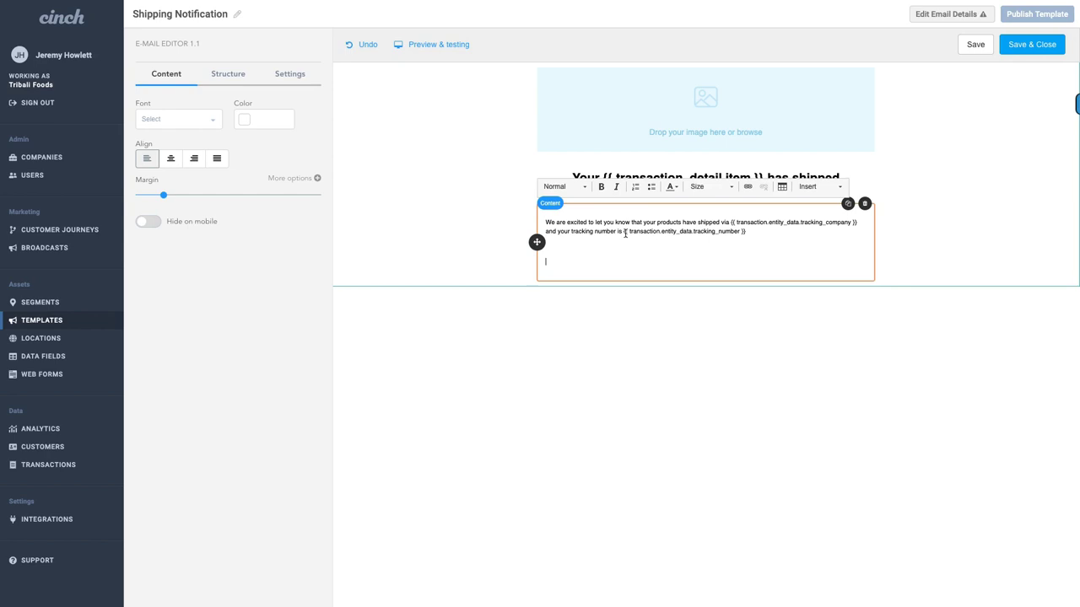
{"action": "left_click_drag", "start_coordinate": [623, 234], "coordinate": [754, 232]}
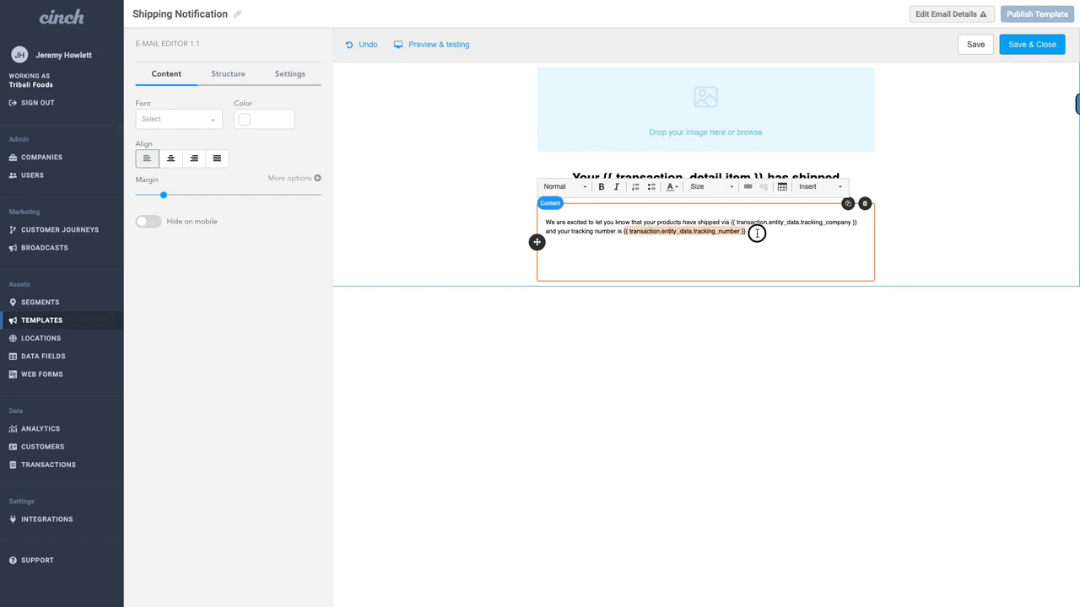
{"action": "left_click", "coordinate": [748, 186]}
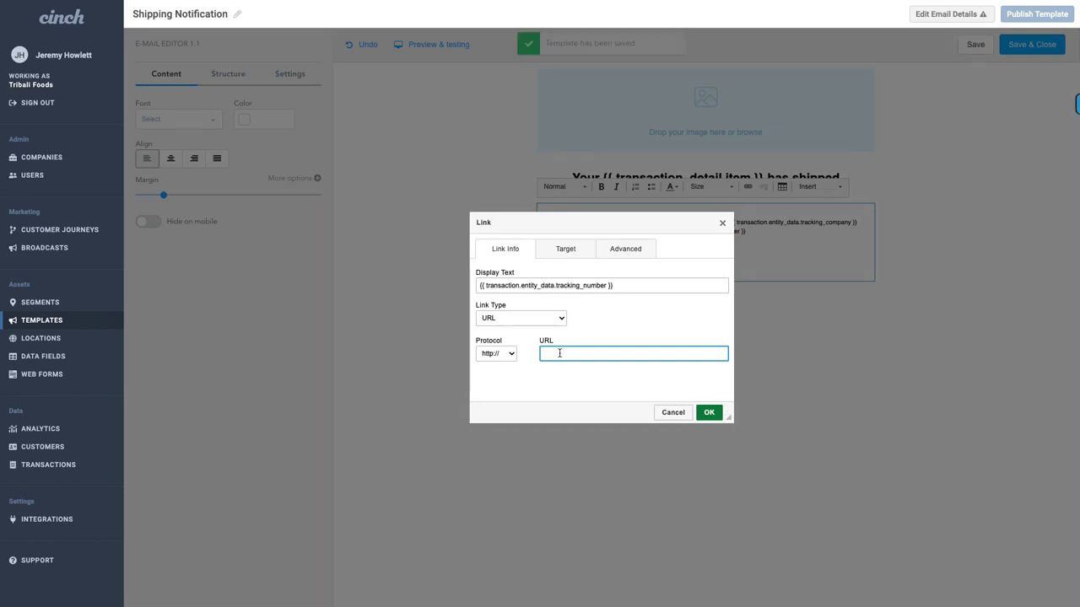
{"action": "key", "text": "ctrl+v"}
{"action": "left_click", "coordinate": [707, 412]}
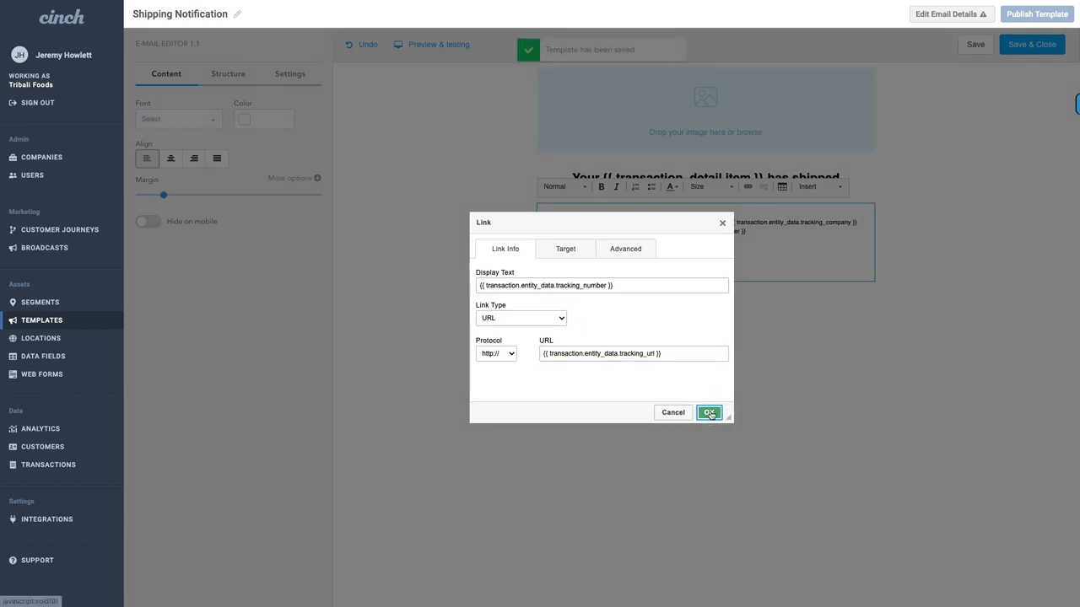
{"action": "left_click", "coordinate": [760, 232]}
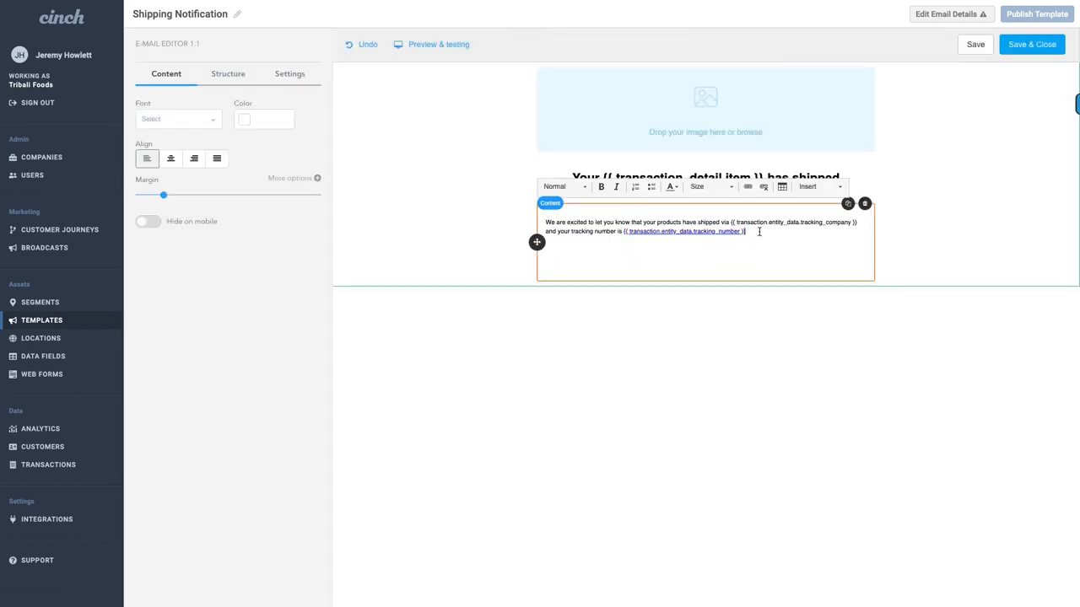
{"action": "left_click", "coordinate": [622, 231]}
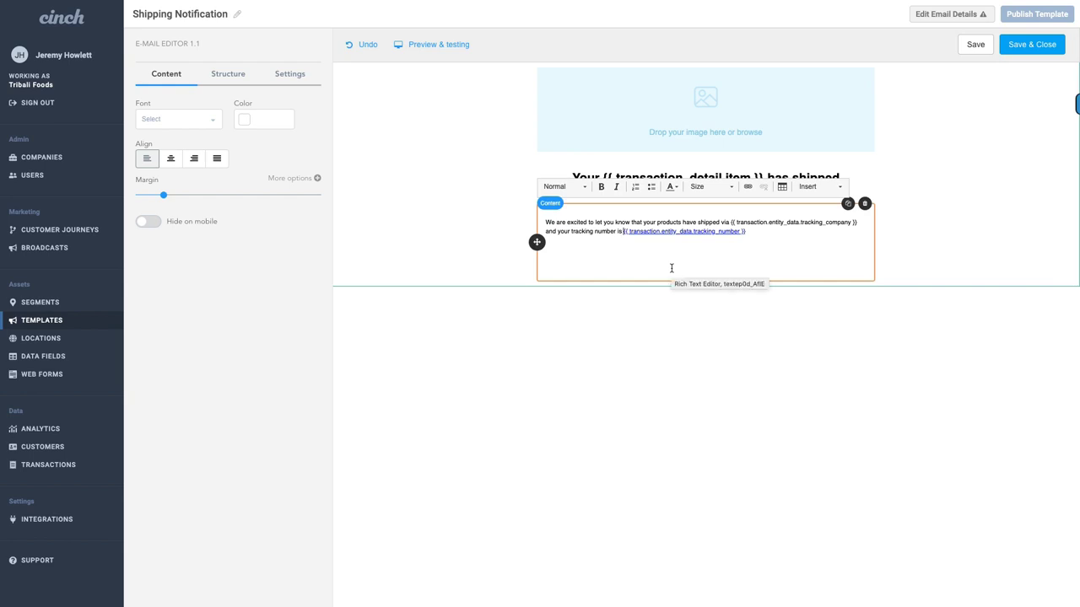
Step: Try to enlarge the shipping message text to font size 16
{"action": "triple_click", "coordinate": [752, 236]}
{"action": "left_click", "coordinate": [584, 188]}
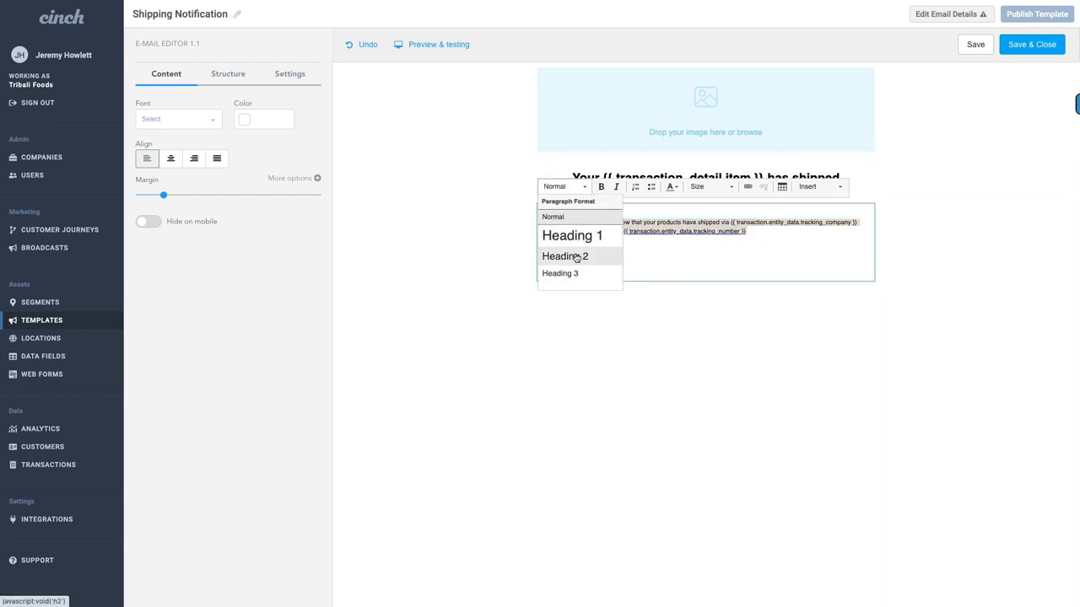
{"action": "left_click", "coordinate": [771, 231]}
{"action": "left_click", "coordinate": [712, 187]}
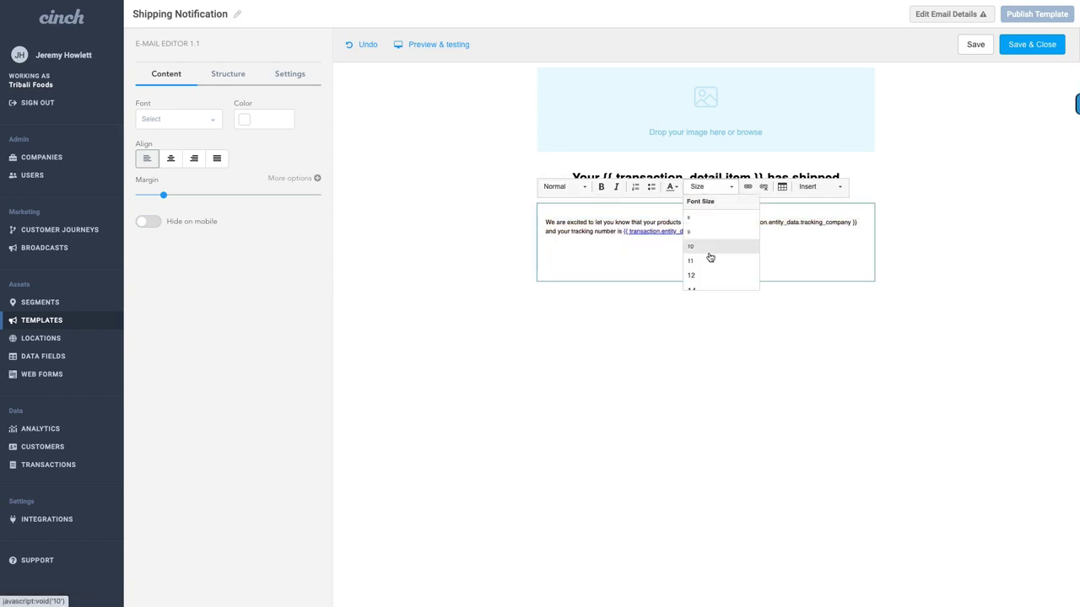
{"action": "left_click", "coordinate": [701, 257]}
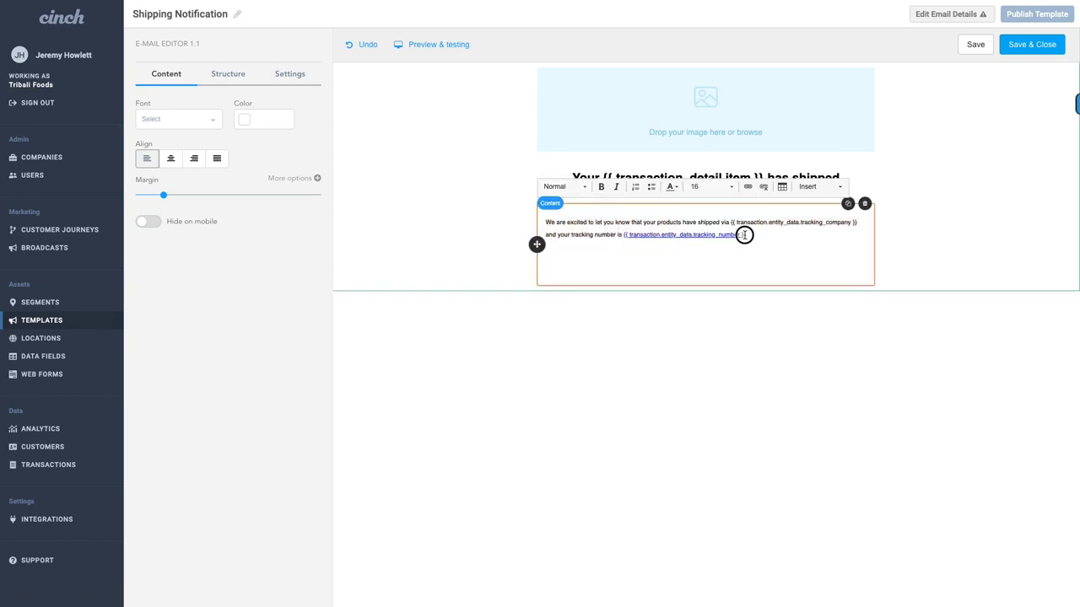
{"action": "left_click_drag", "start_coordinate": [745, 234], "coordinate": [484, 212]}
{"action": "left_click", "coordinate": [740, 190]}
{"action": "key", "text": "ctrl+a"}
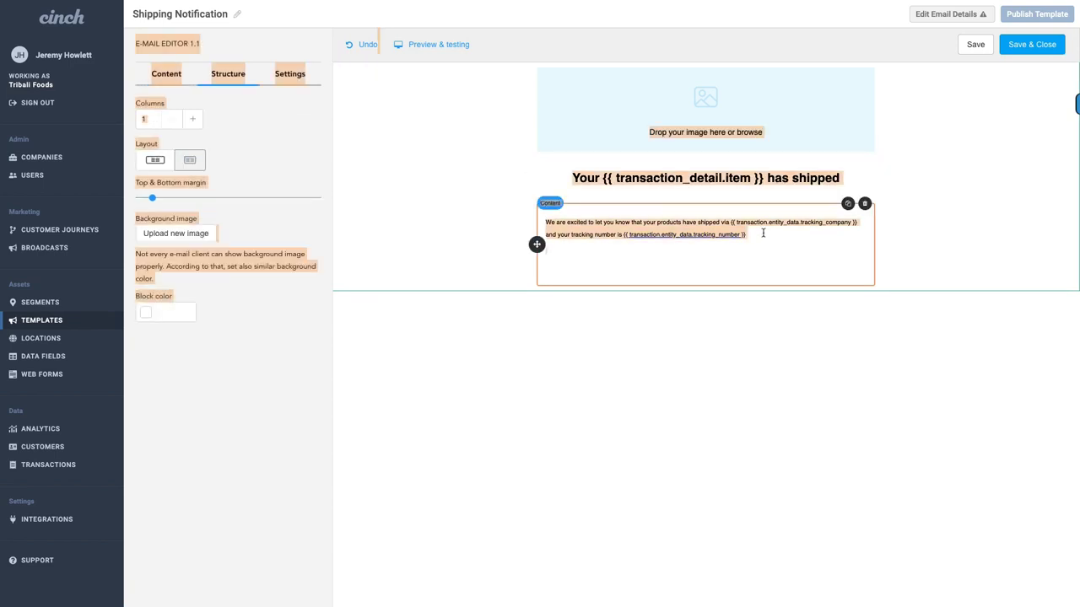
Step: Set the font size of the entire shipping message, including the linked tracking number, to 16
{"action": "left_click", "coordinate": [762, 234]}
{"action": "key", "text": "ctrl+a"}
{"action": "left_click", "coordinate": [731, 187]}
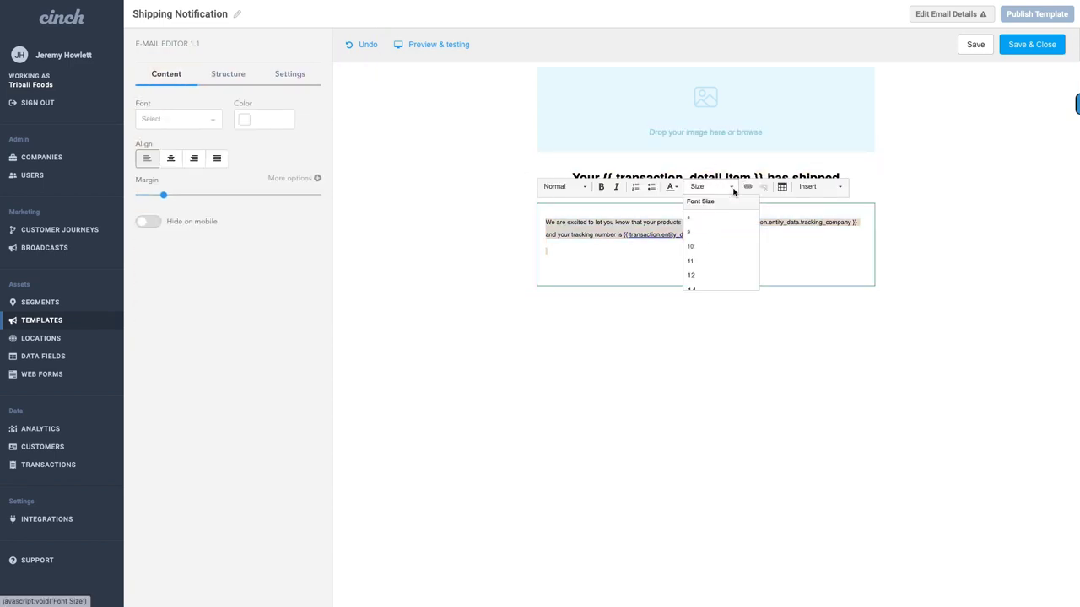
{"action": "scroll", "coordinate": [723, 258], "scroll_direction": "down", "scroll_amount": 2}
{"action": "left_click", "coordinate": [709, 246]}
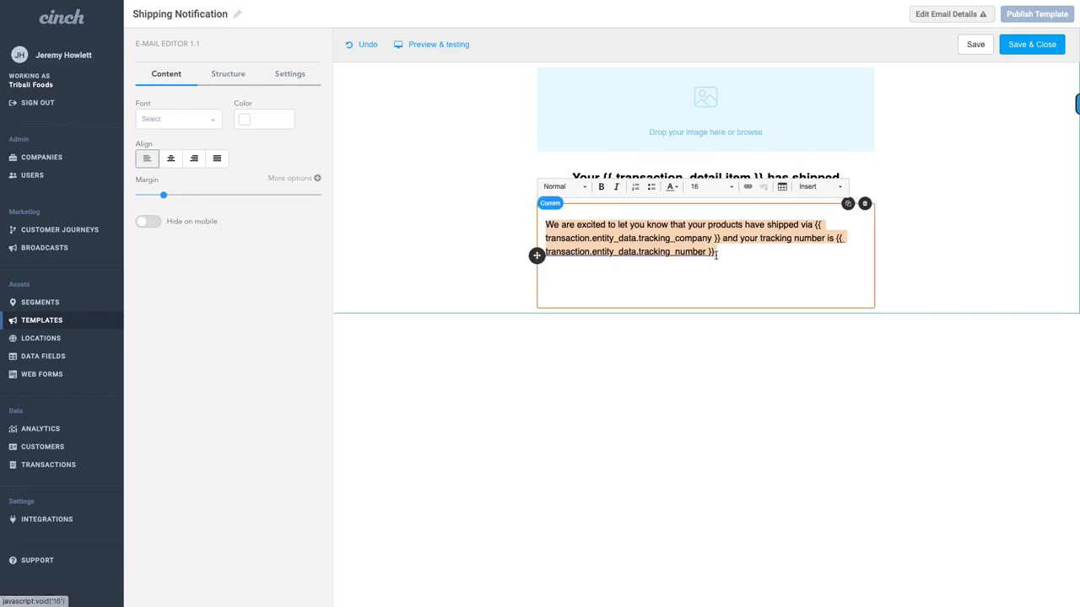
Step: Remove the blank lines below the shipping message and center-align its text
{"action": "left_click", "coordinate": [698, 284]}
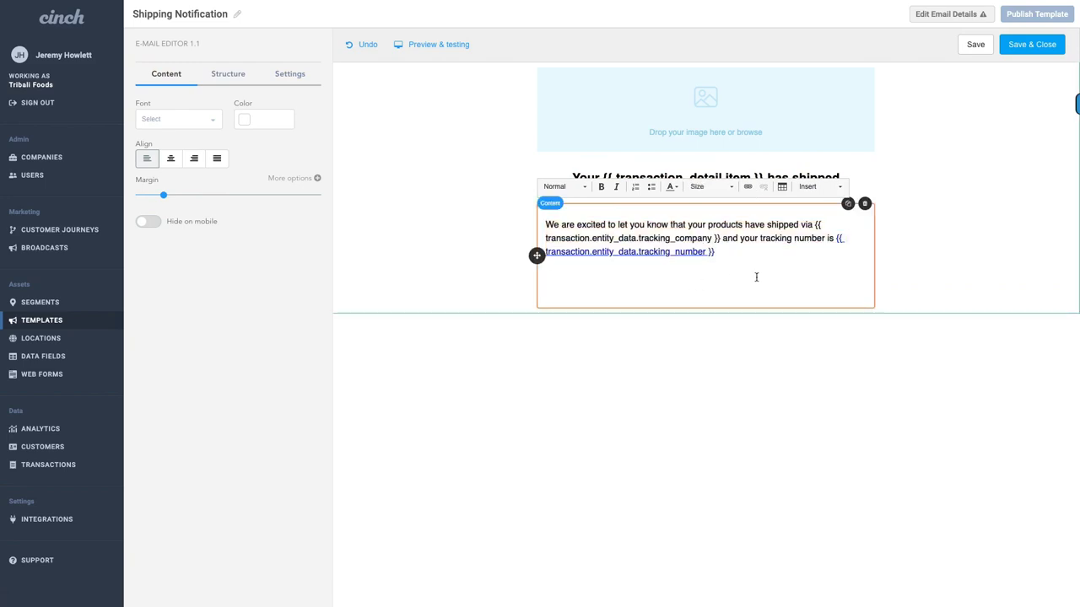
{"action": "key", "text": "BackSpace"}
{"action": "key", "text": "BackSpace"}
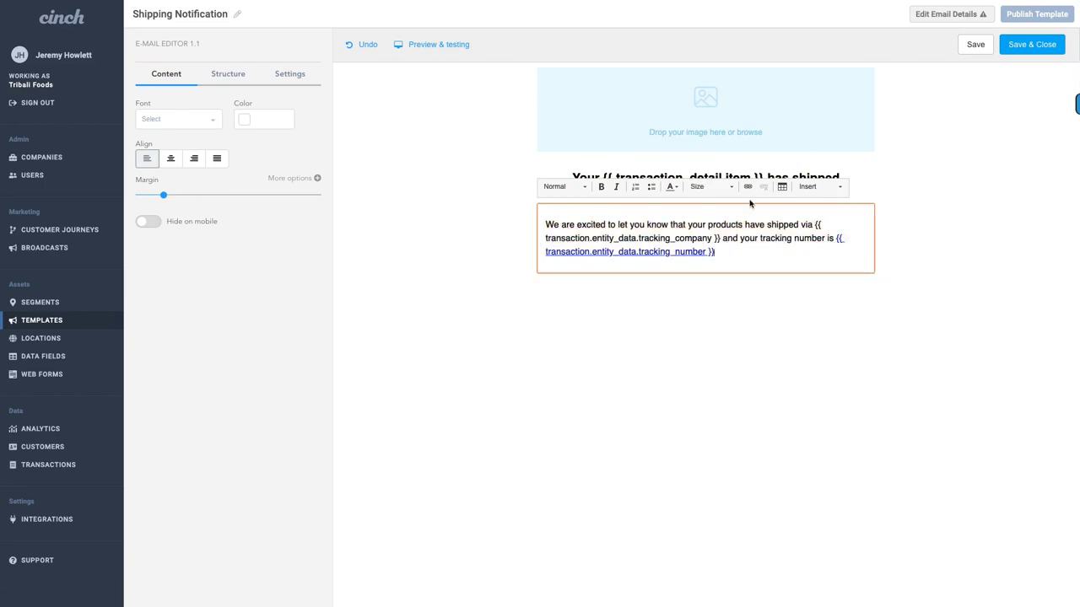
{"action": "left_click", "coordinate": [171, 159]}
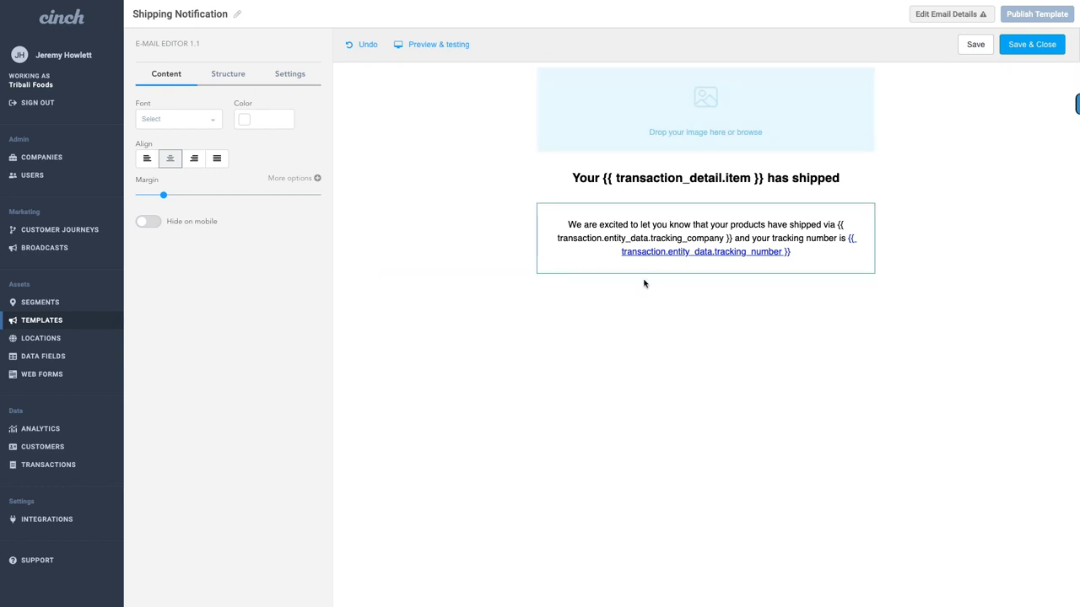
Step: Save the Shipping Notification template and close the email editor
{"action": "left_click", "coordinate": [974, 45]}
{"action": "left_click", "coordinate": [975, 47]}
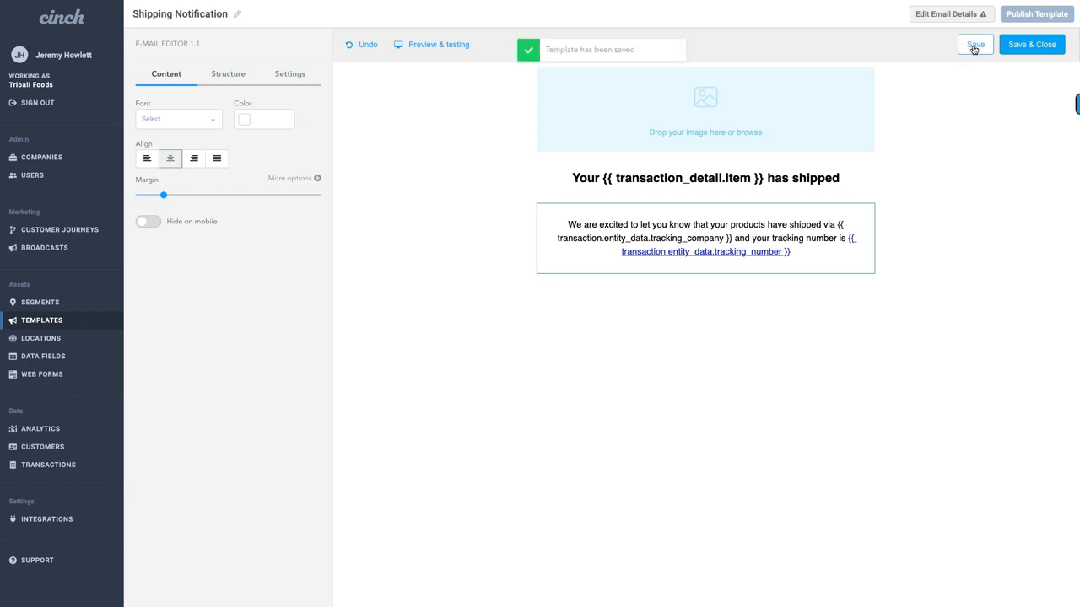
{"action": "left_click", "coordinate": [1041, 44]}
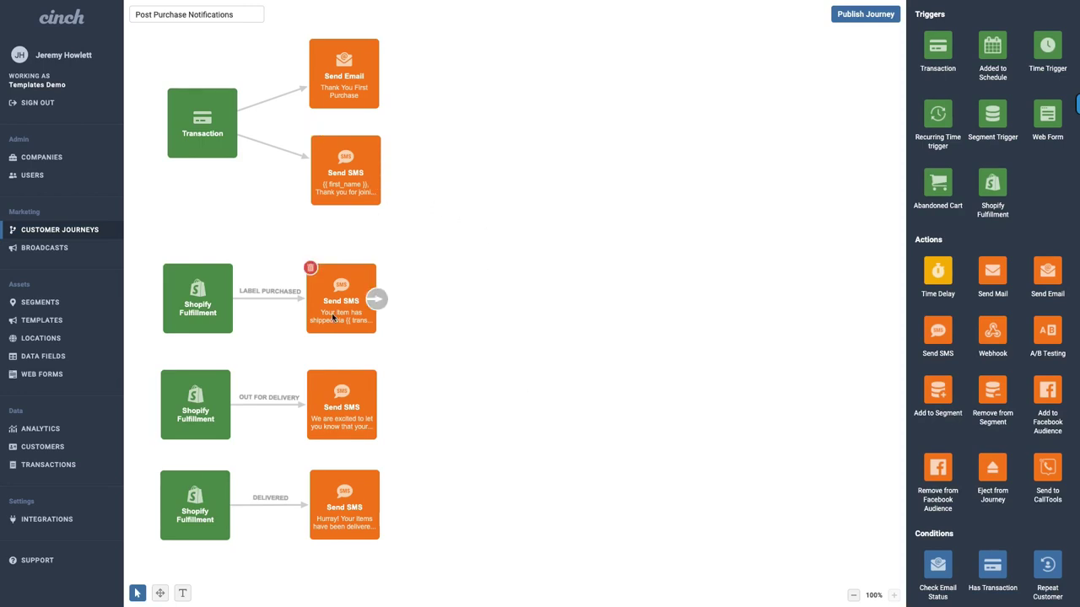
{"action": "mouse_move", "coordinate": [414, 311]}
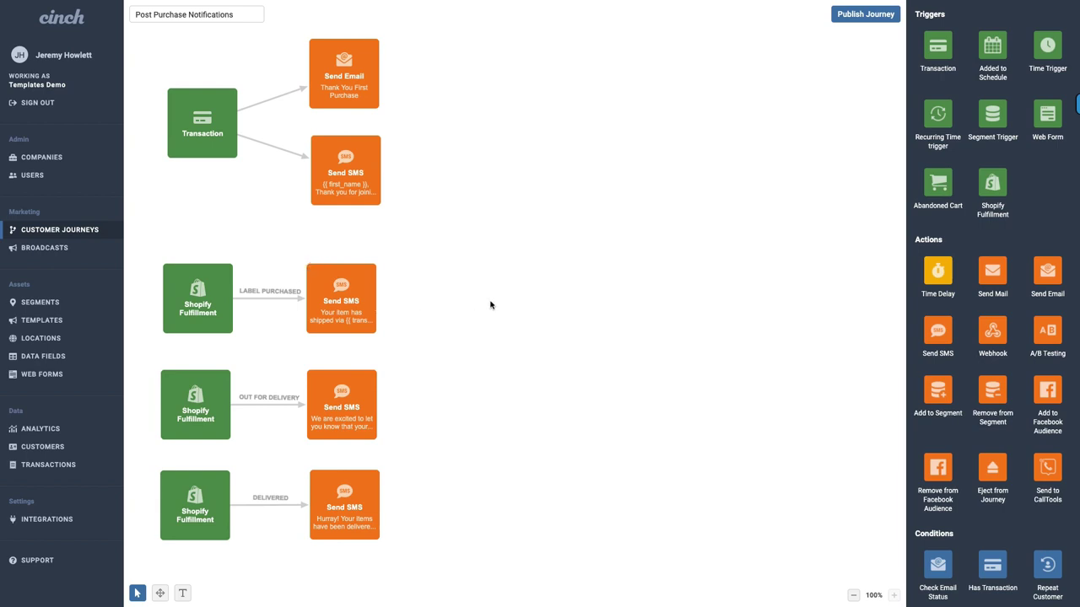